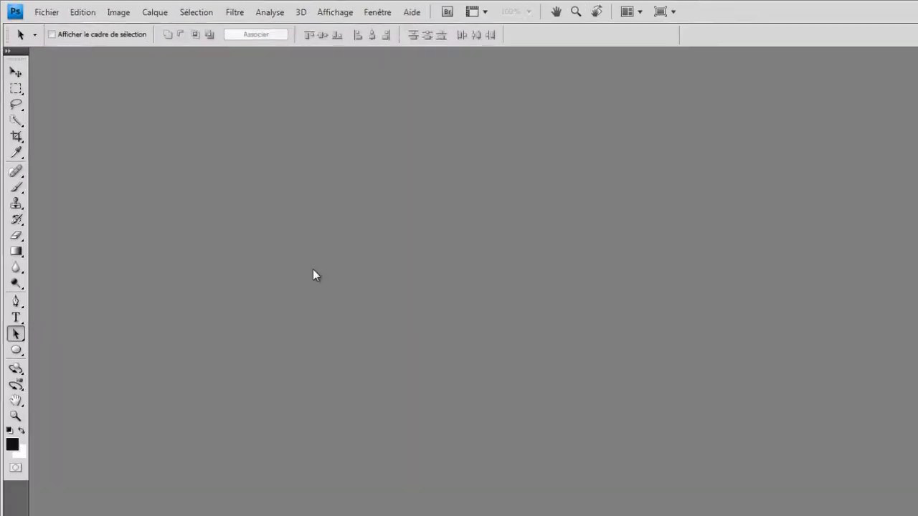
# - Create a new blank white 200 × 500 pixel document, Sans titre-1
pyautogui.click(56, 15)
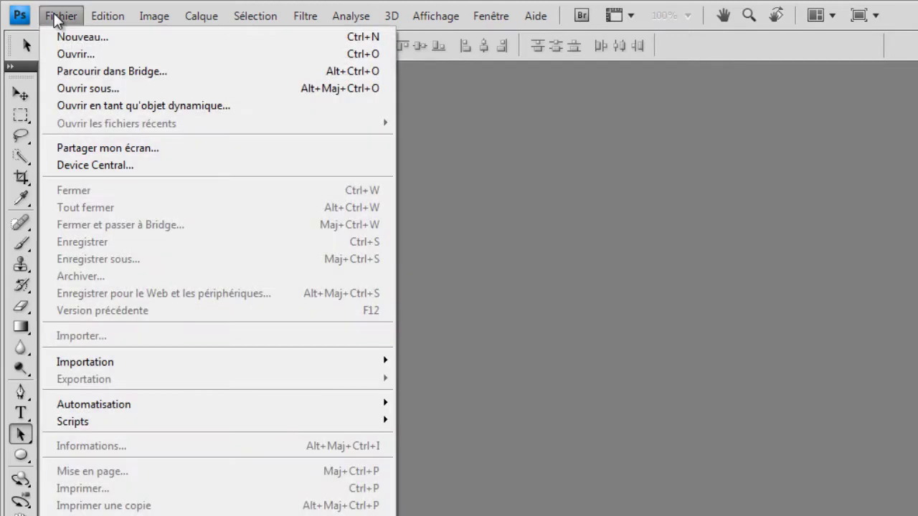
pyautogui.click(80, 38)
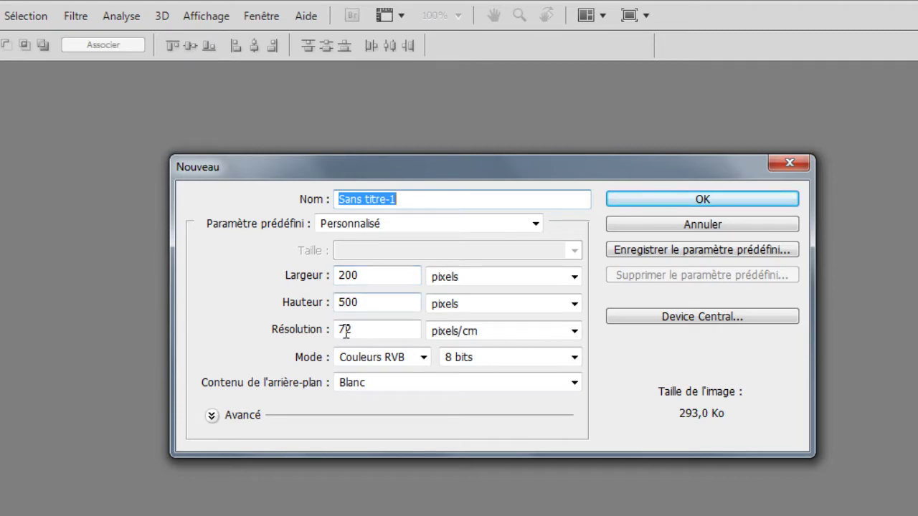
pyautogui.click(696, 202)
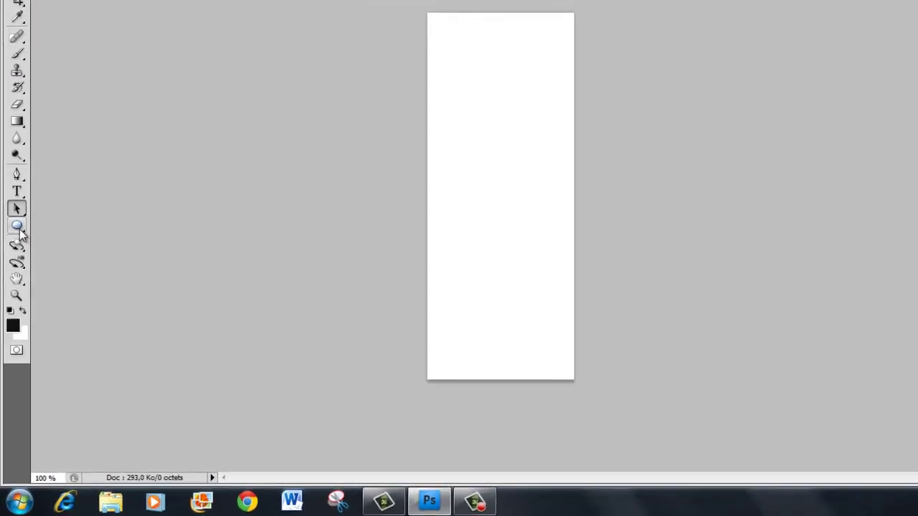
# - Draw a black rounded rectangle with a 100 px corner radius on the canvas
pyautogui.click(20, 196)
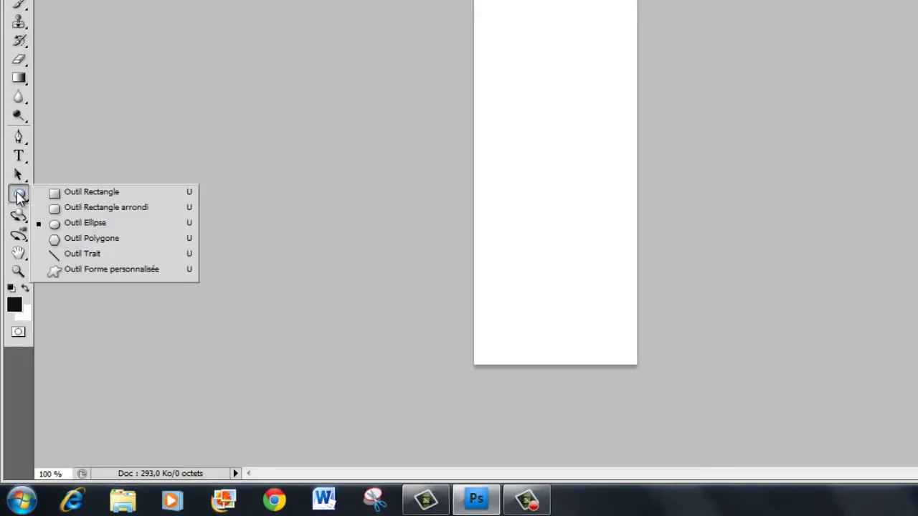
pyautogui.click(78, 207)
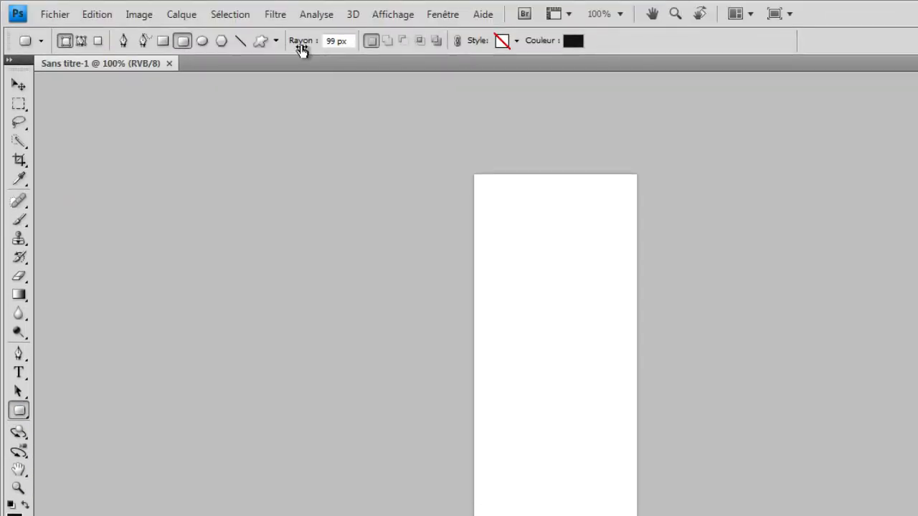
pyautogui.moveTo(301, 49)
pyautogui.mouseDown()
pyautogui.moveTo(320, 47)
pyautogui.moveTo(301, 48)
pyautogui.mouseUp()
pyautogui.moveTo(302, 48); pyautogui.dragTo(303, 49)
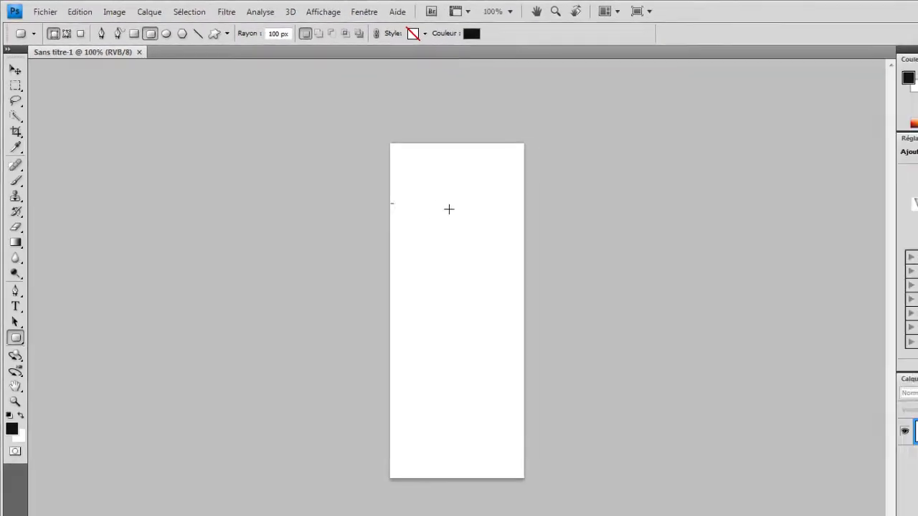
pyautogui.moveTo(449, 209)
pyautogui.mouseDown()
pyautogui.moveTo(431, 340)
pyautogui.moveTo(447, 407)
pyautogui.mouseUp()
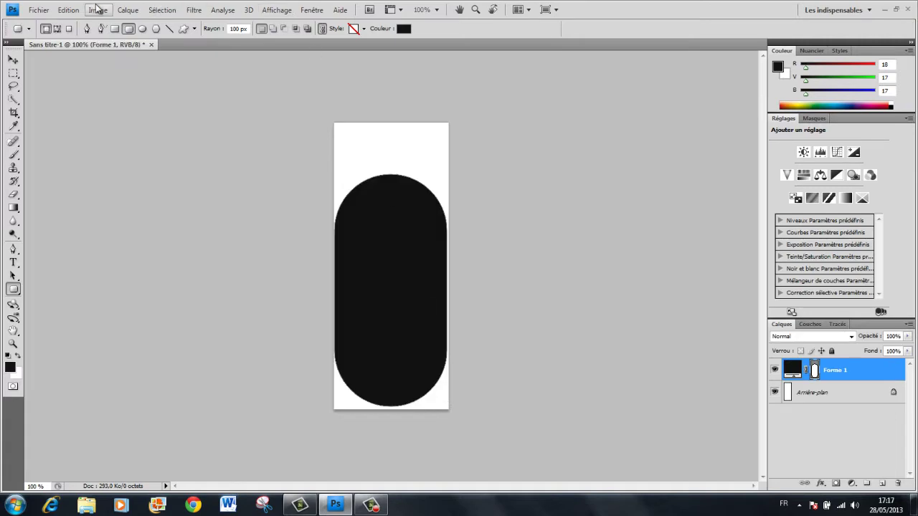
# - Free-transform the rounded rectangle to fill the canvas (101.5% width, 123.5% height)
pyautogui.click(67, 10)
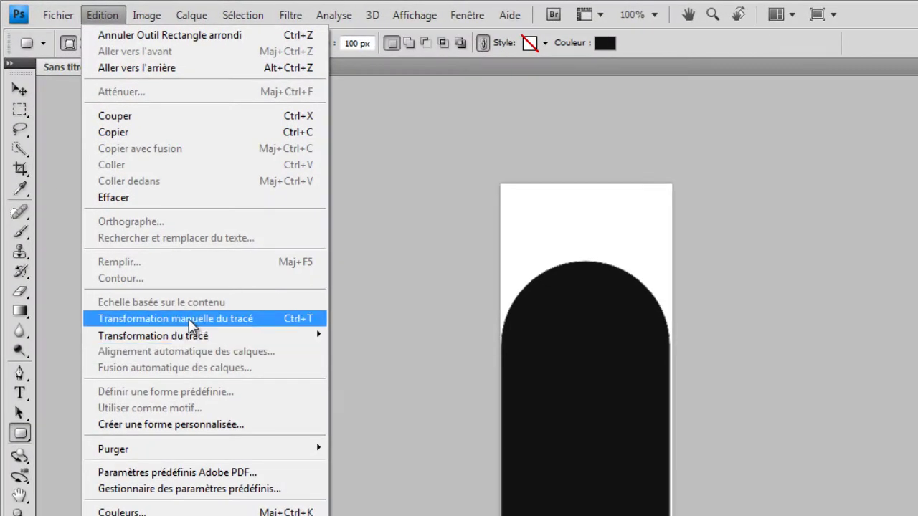
pyautogui.click(191, 323)
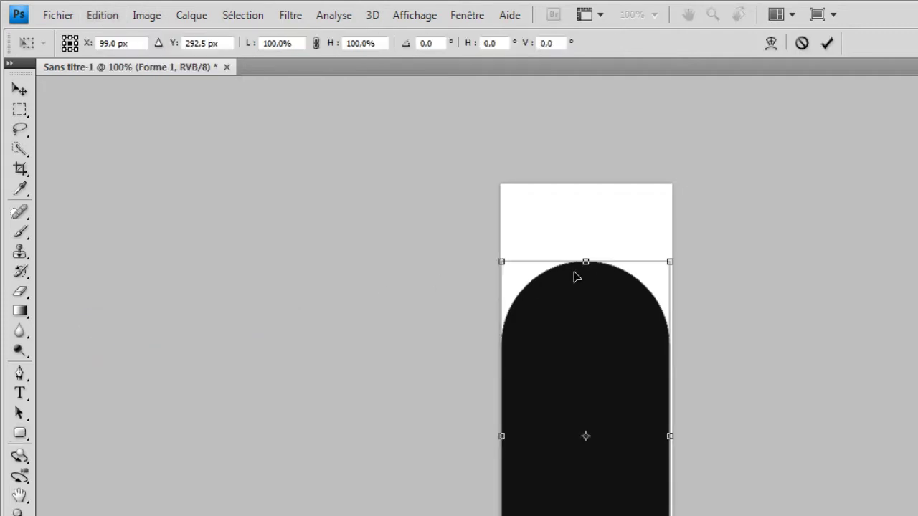
pyautogui.moveTo(587, 260); pyautogui.dragTo(401, 117)
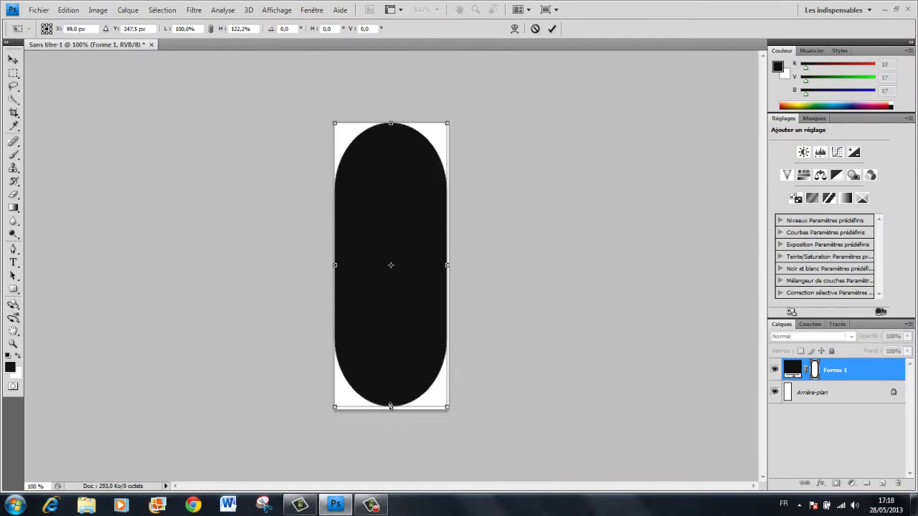
pyautogui.moveTo(390, 408); pyautogui.dragTo(391, 411)
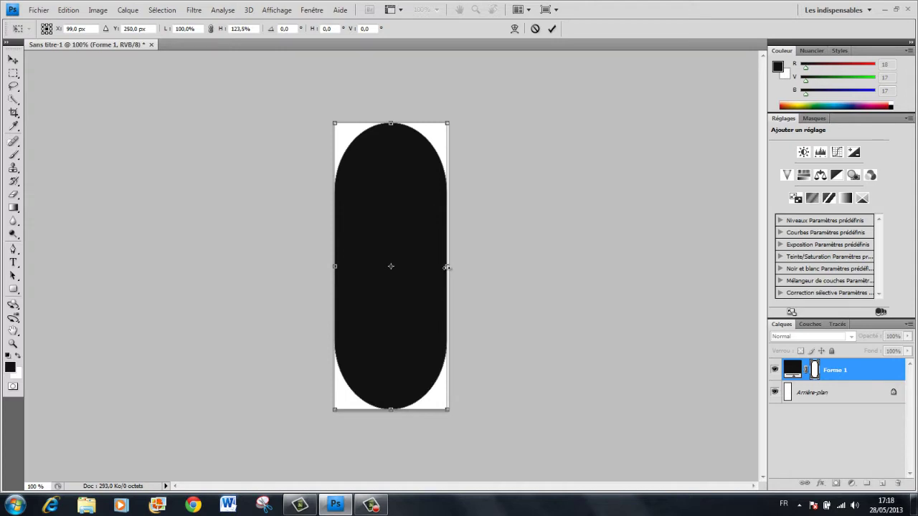
pyautogui.moveTo(448, 267); pyautogui.dragTo(450, 267)
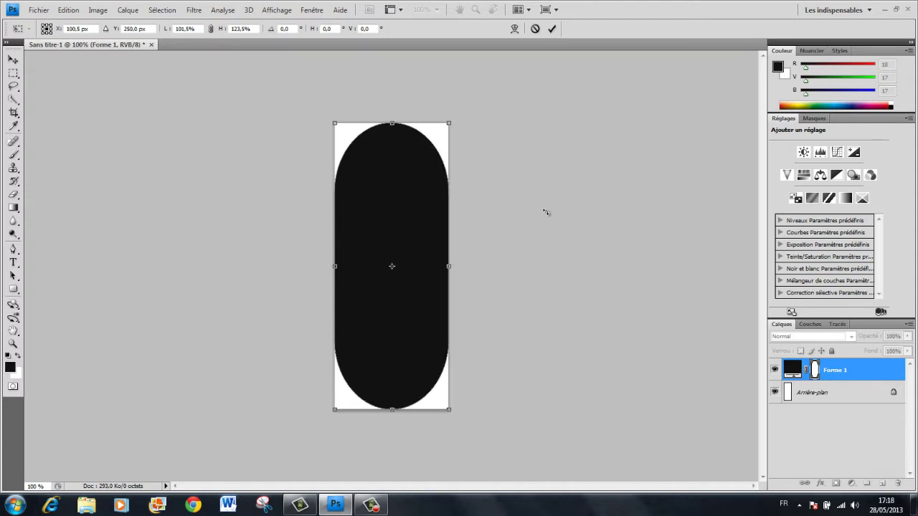
pyautogui.press('Return')
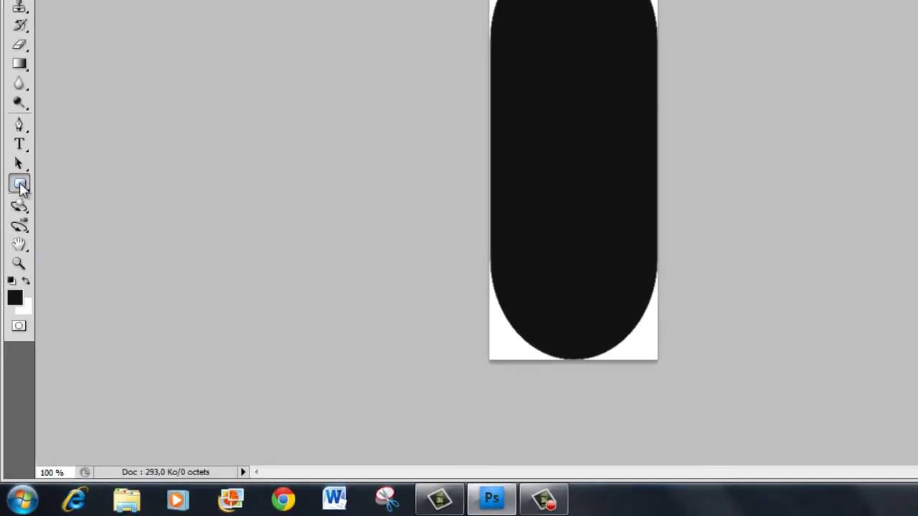
# - Draw a circle near the top of the pill as layer Forme 2 and nudge it into place
pyautogui.click(20, 185)
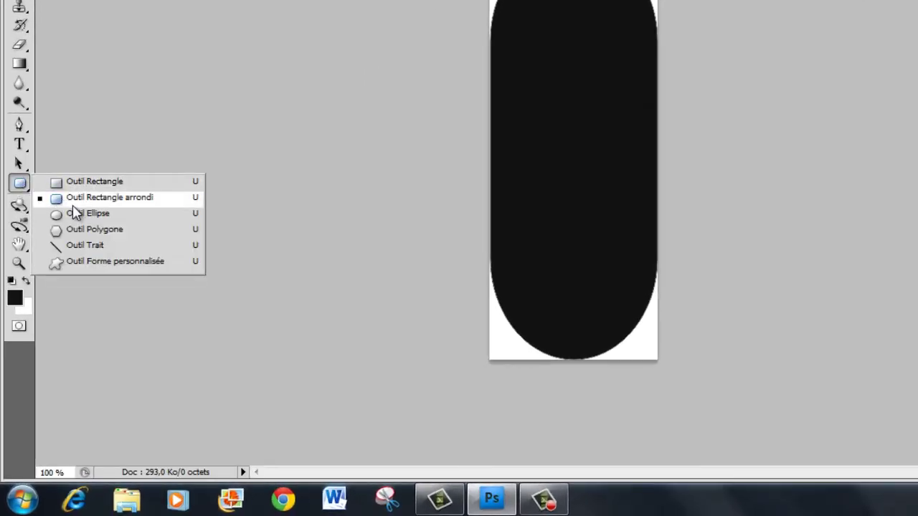
pyautogui.click(85, 213)
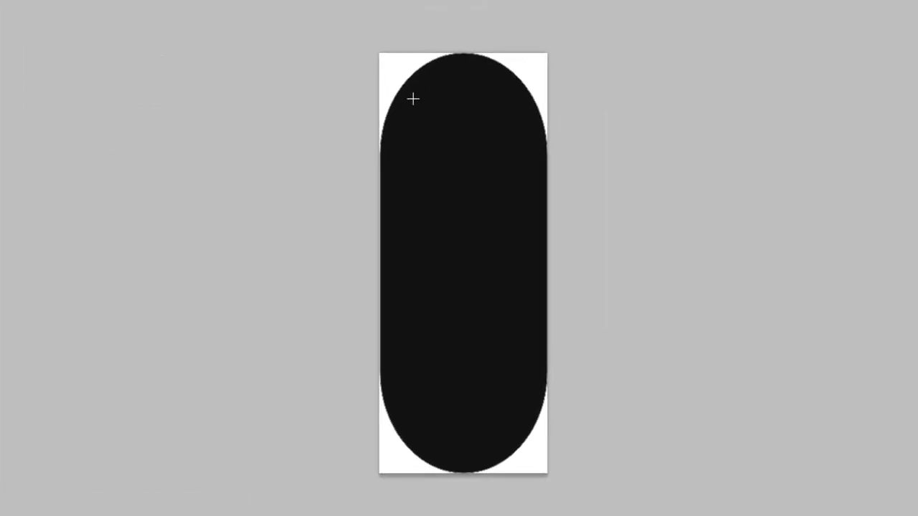
pyautogui.moveTo(413, 99)
pyautogui.mouseDown()
pyautogui.moveTo(511, 181)
pyautogui.moveTo(521, 209)
pyautogui.mouseUp()
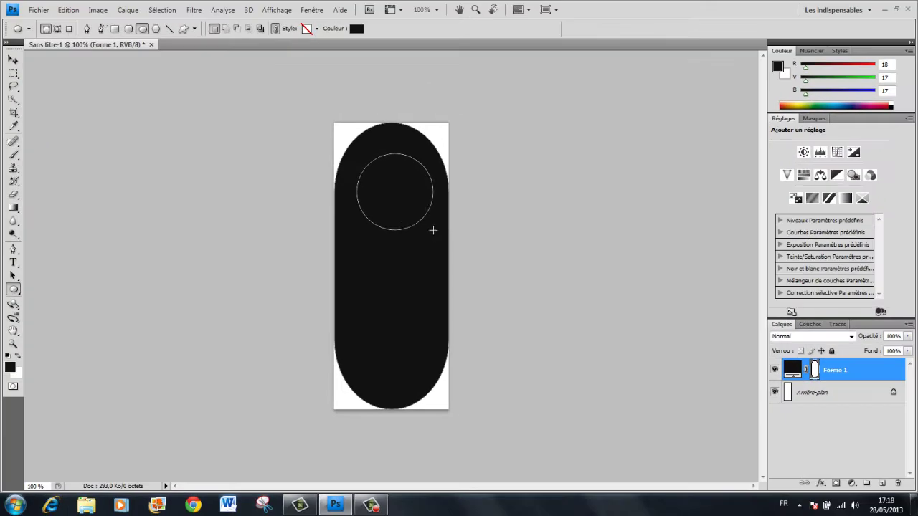
pyautogui.moveTo(432, 231); pyautogui.dragTo(435, 231)
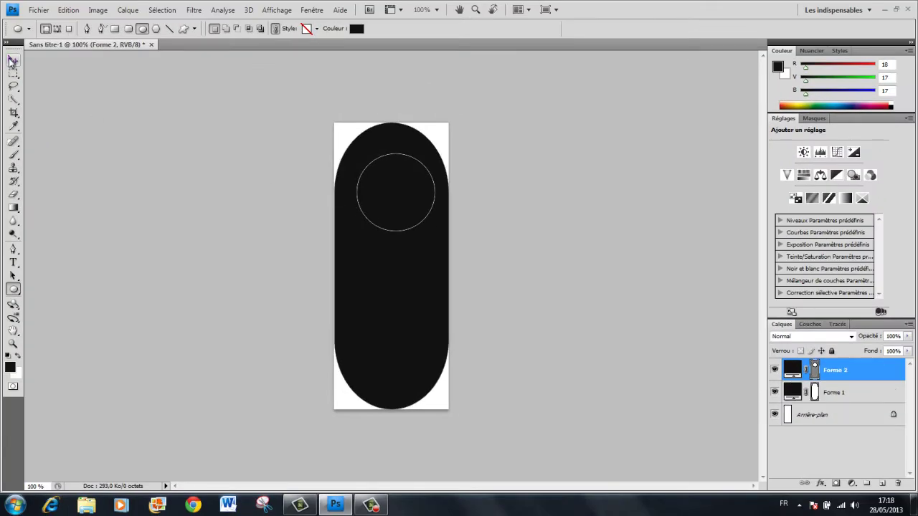
pyautogui.click(12, 61)
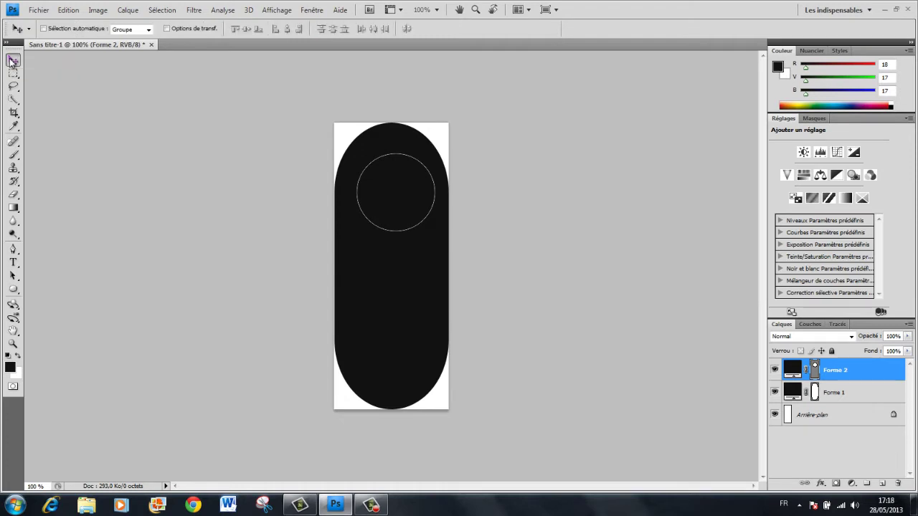
pyautogui.moveTo(398, 199); pyautogui.dragTo(393, 188)
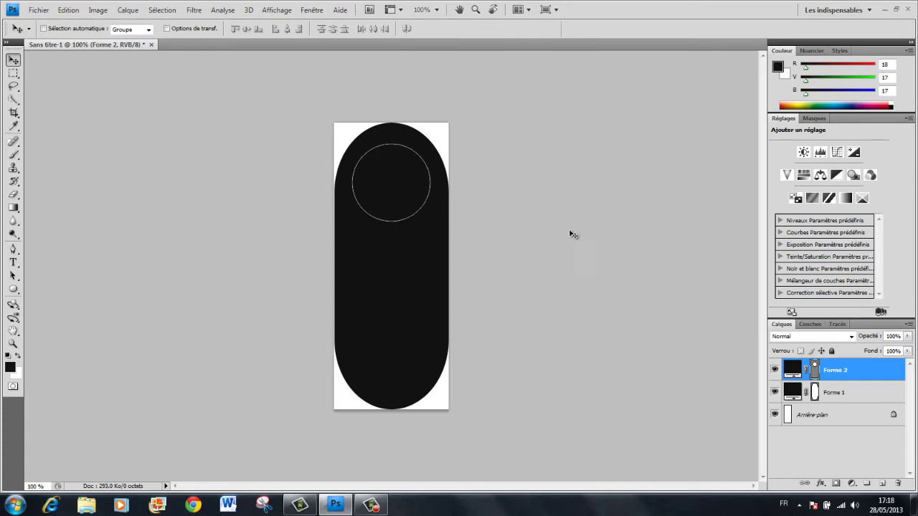
# - Fill the Forme 2 circle dark red and begin renaming the layer to haut
pyautogui.doubleClick(790, 370)
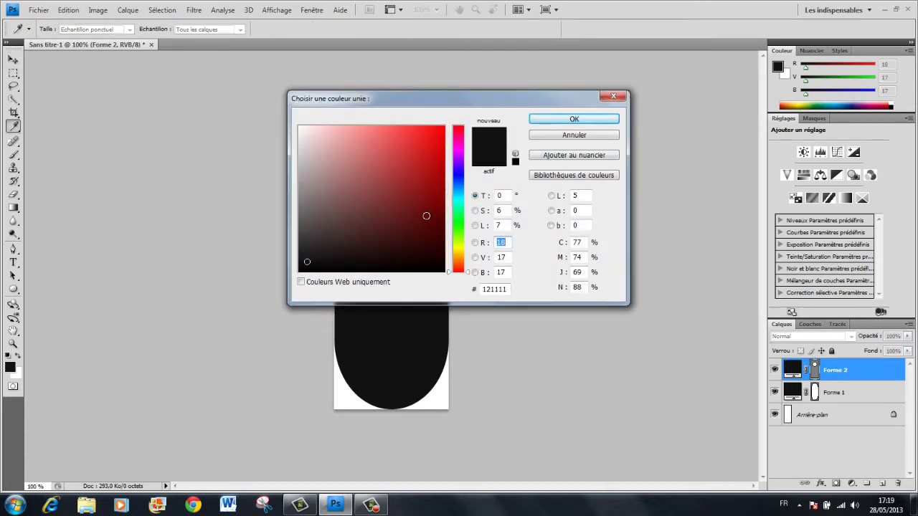
pyautogui.click(426, 216)
pyautogui.click(559, 120)
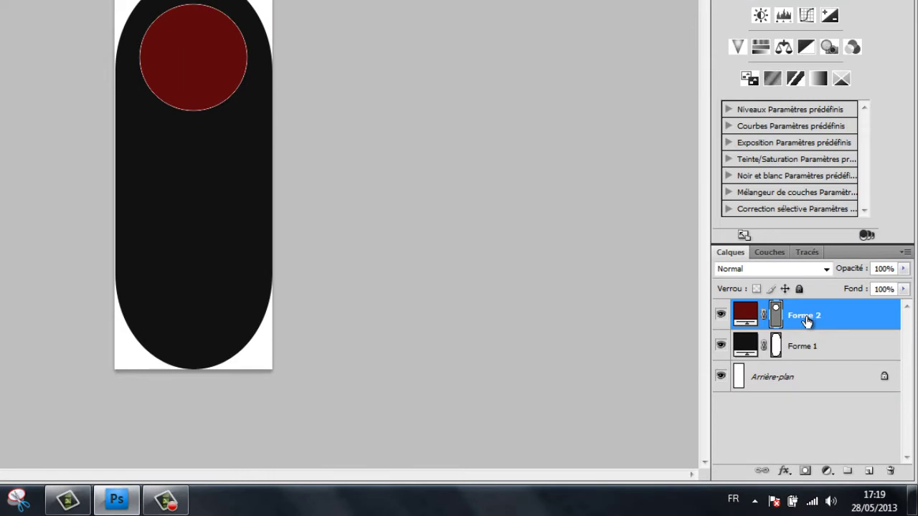
pyautogui.doubleClick(804, 316)
pyautogui.press('BackSpace')
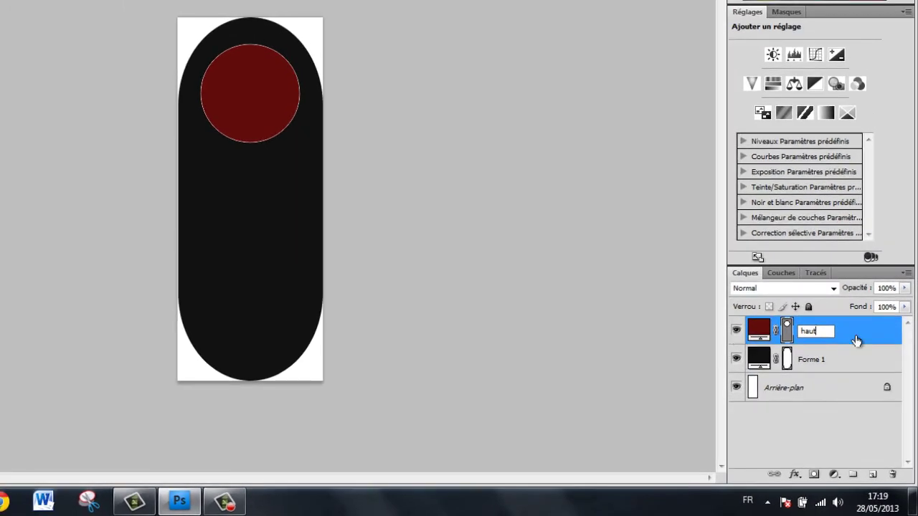
pyautogui.write('haut')
# - Confirm the name haut, duplicate it as layer bas, and move the copy to the bottom
pyautogui.press('Return')
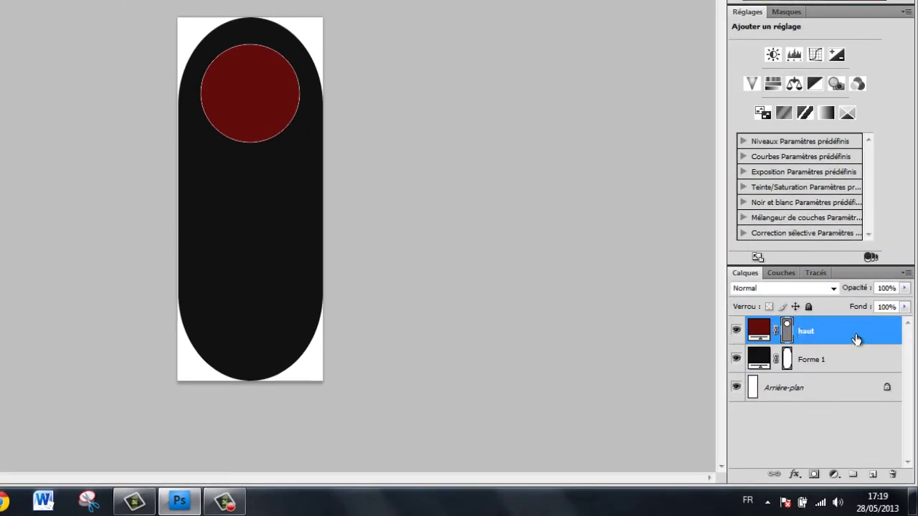
pyautogui.rightClick(838, 337)
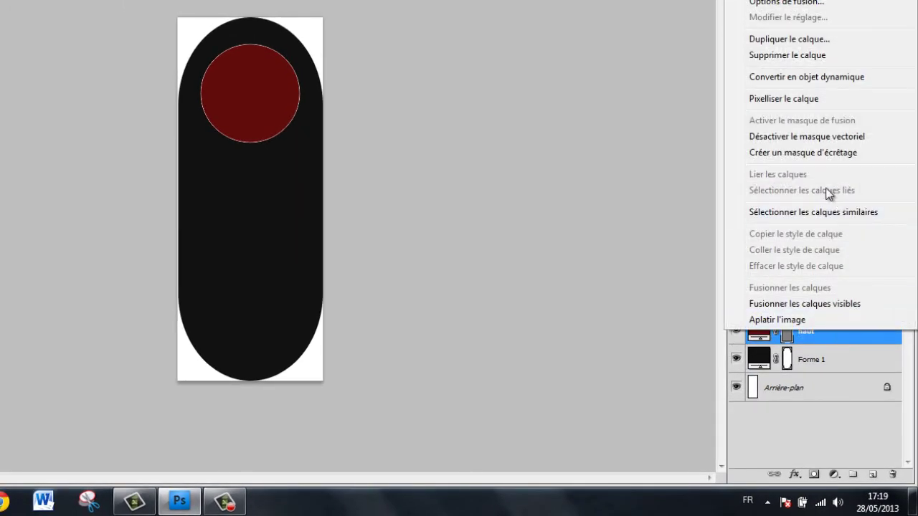
pyautogui.click(802, 40)
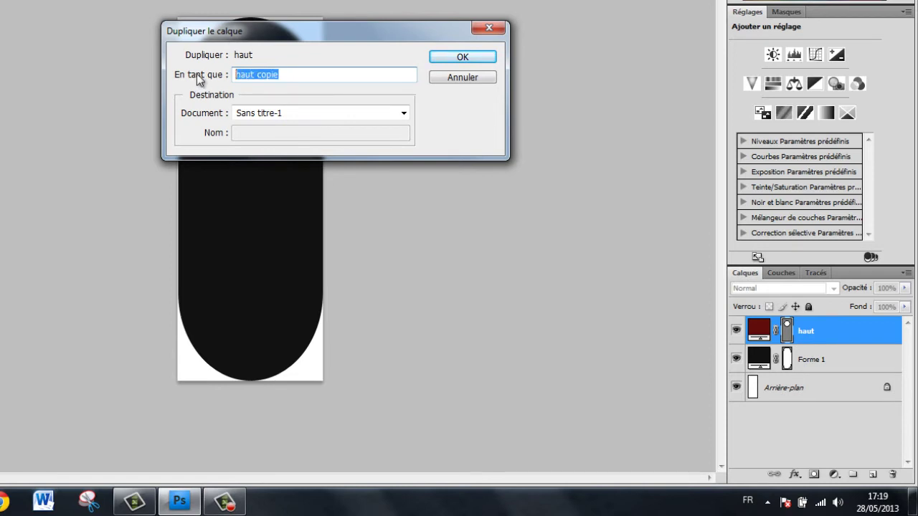
pyautogui.press('BackSpace')
pyautogui.write('bas')
pyautogui.click(450, 60)
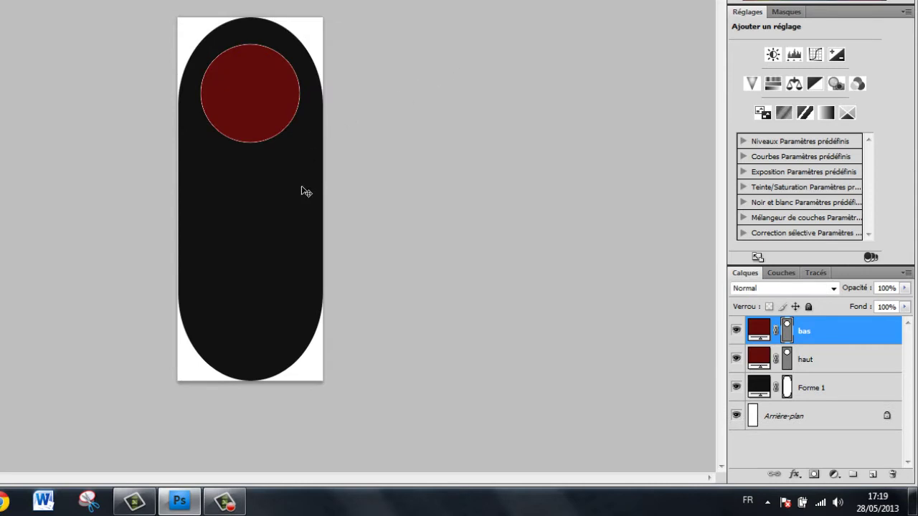
pyautogui.moveTo(250, 93)
pyautogui.mouseDown()
pyautogui.moveTo(243, 285)
pyautogui.moveTo(251, 311)
pyautogui.mouseUp()
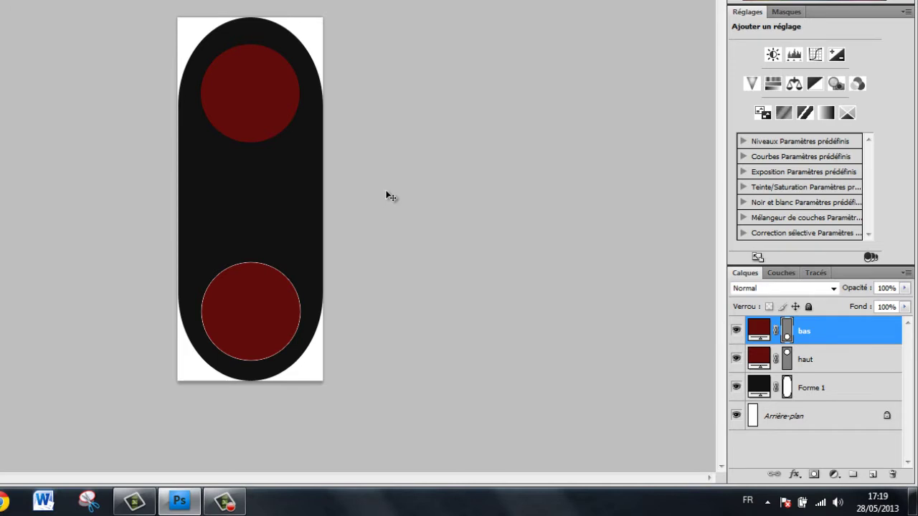
# - Duplicate the bas and haut layers, creating bas copie and haut copie
pyautogui.rightClick(821, 333)
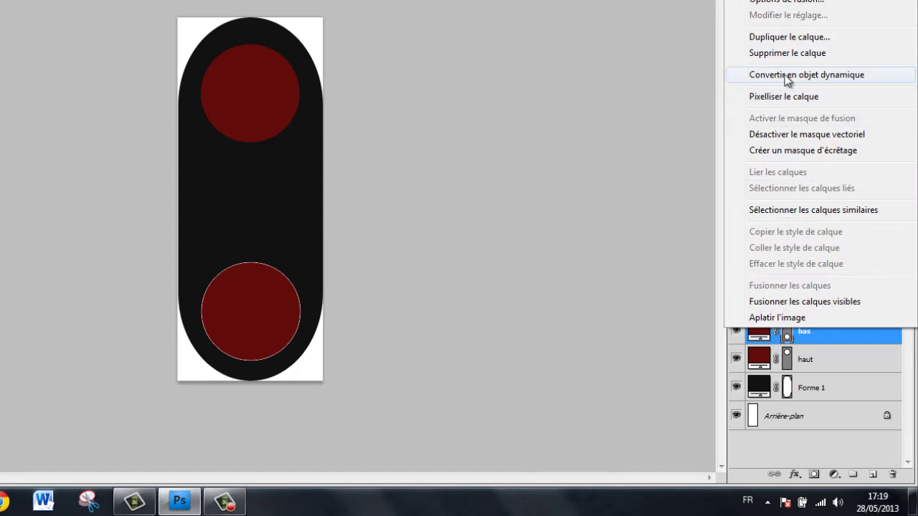
pyautogui.click(768, 37)
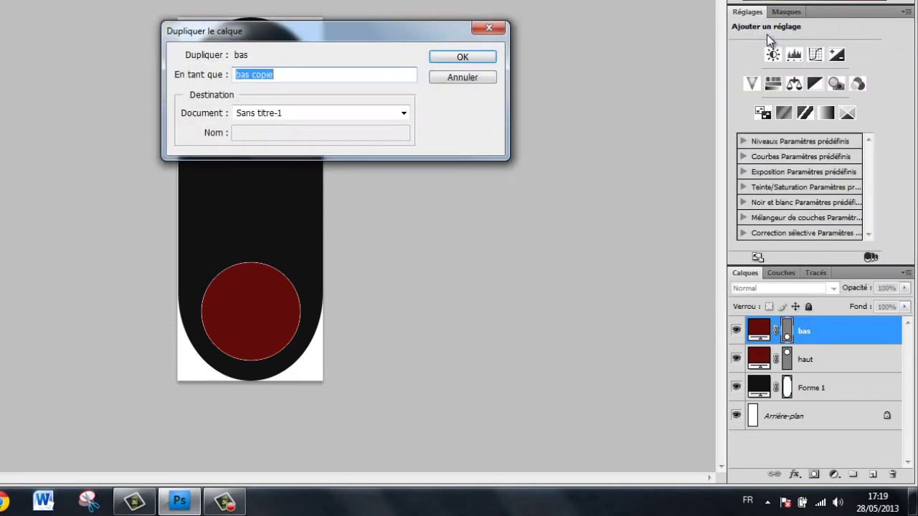
pyautogui.click(469, 58)
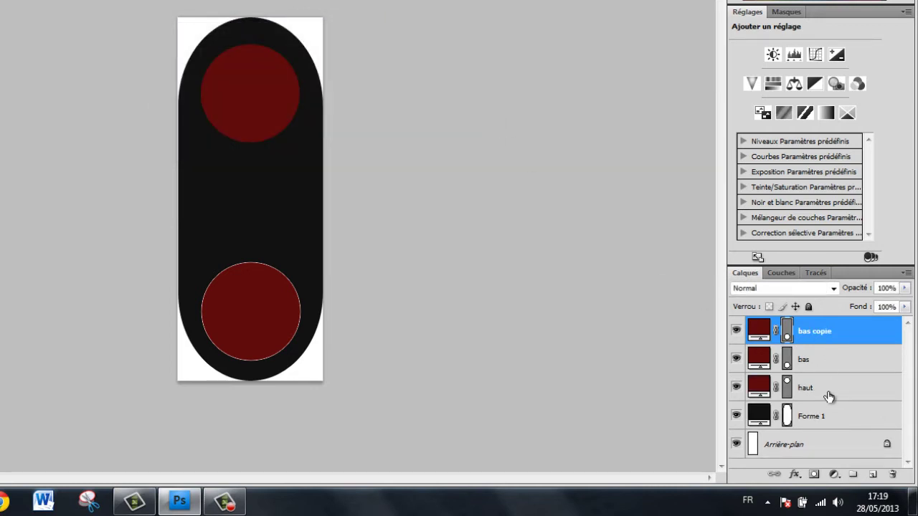
pyautogui.rightClick(828, 395)
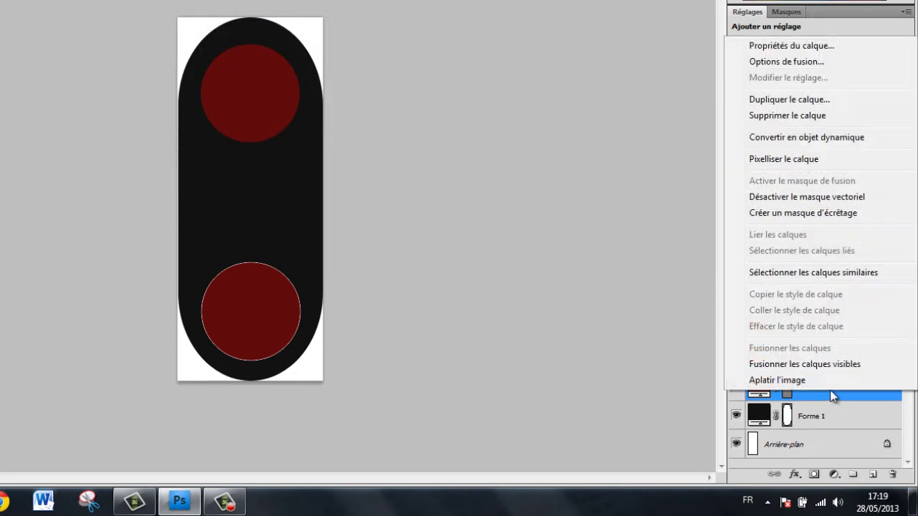
pyautogui.click(777, 101)
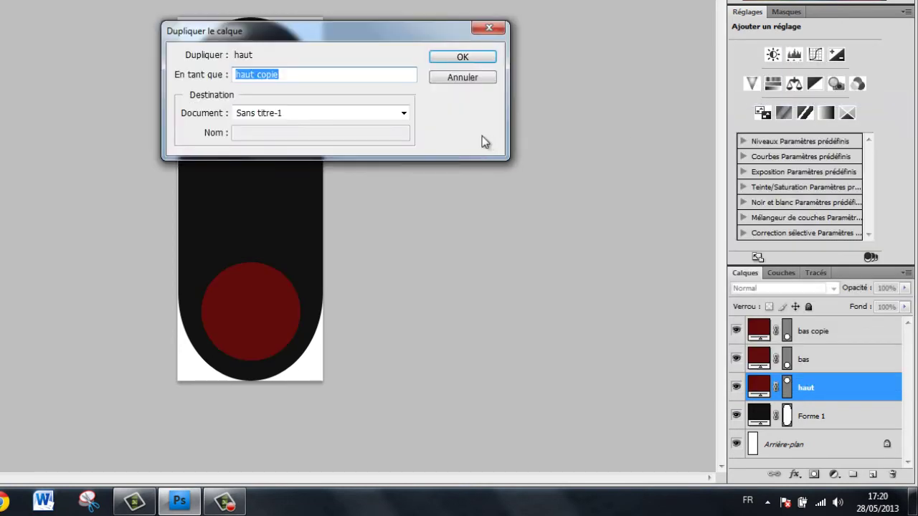
pyautogui.click(467, 58)
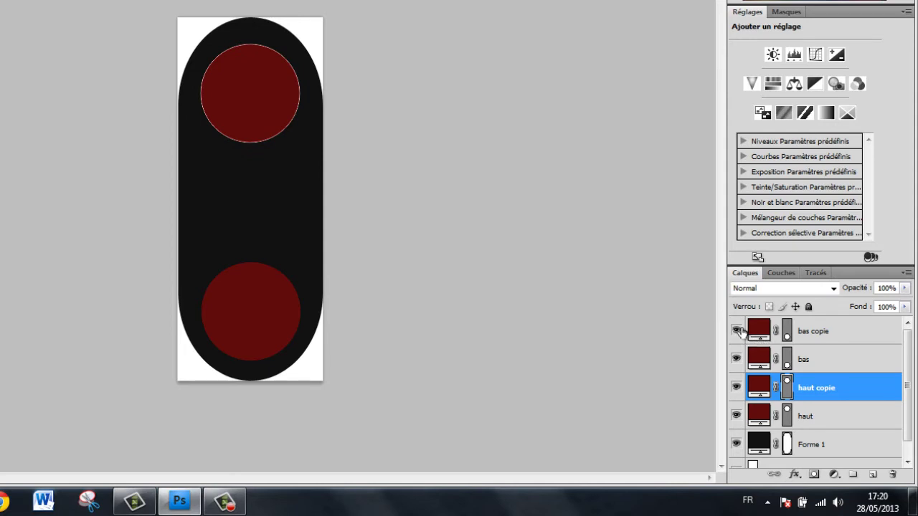
# - Fill the bas copie layer bright red f50b0b and copy that hex code
pyautogui.click(757, 330)
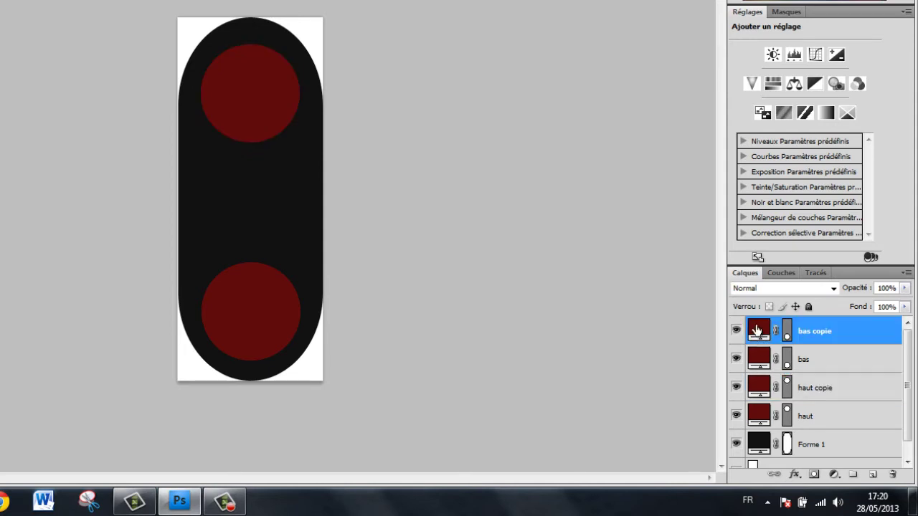
pyautogui.doubleClick(759, 331)
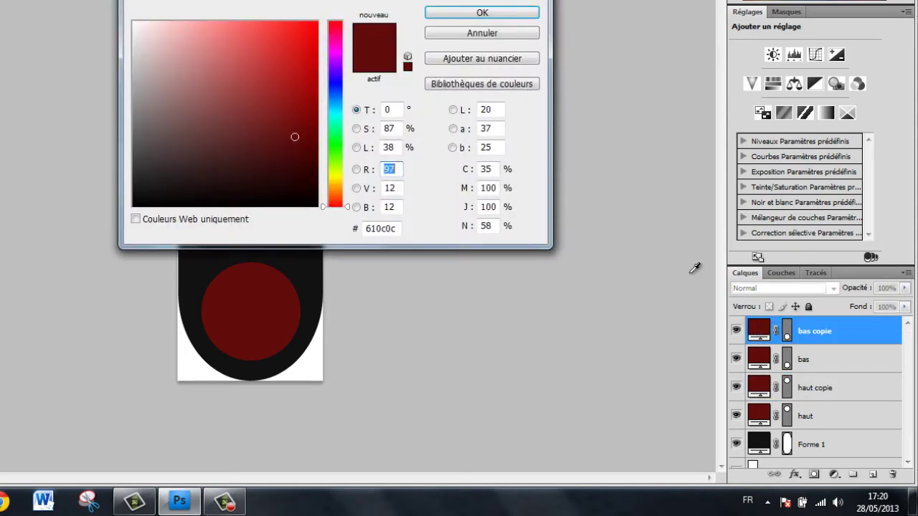
pyautogui.moveTo(295, 137)
pyautogui.mouseDown()
pyautogui.moveTo(314, 22)
pyautogui.moveTo(310, 29)
pyautogui.mouseUp()
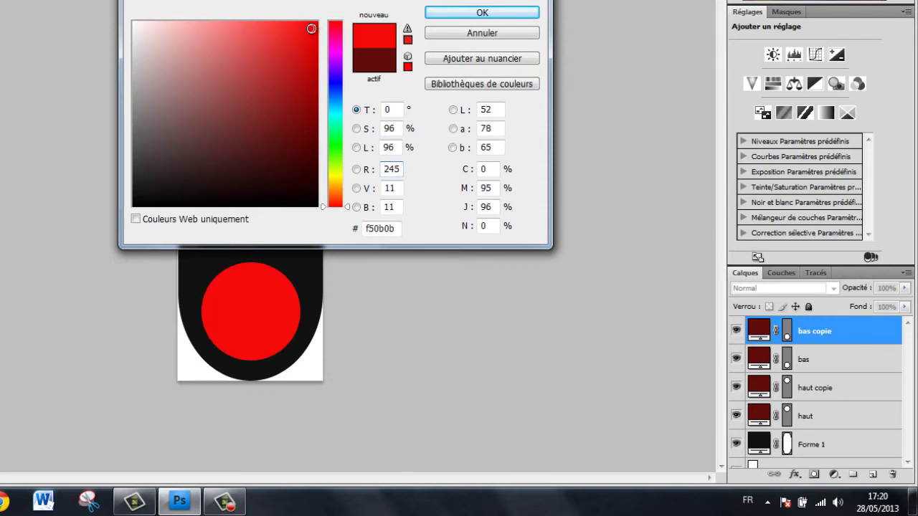
pyautogui.doubleClick(381, 228)
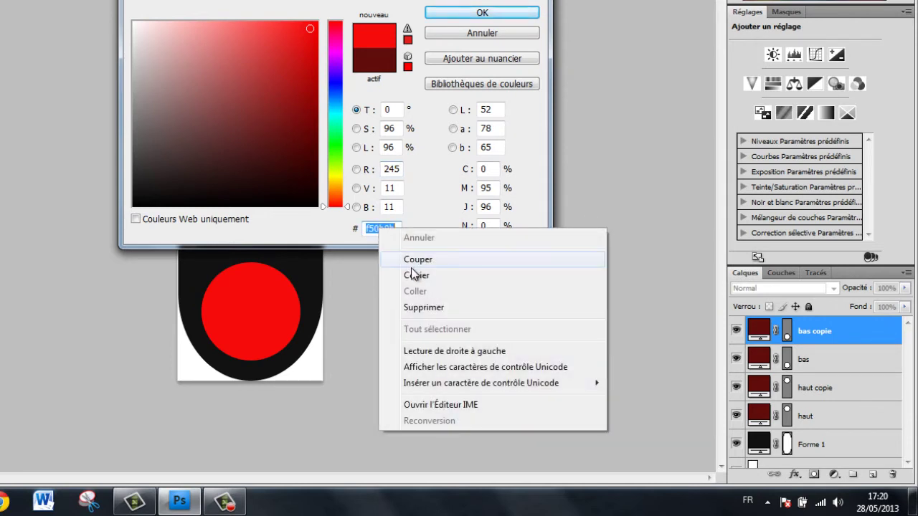
pyautogui.click(420, 275)
pyautogui.click(463, 10)
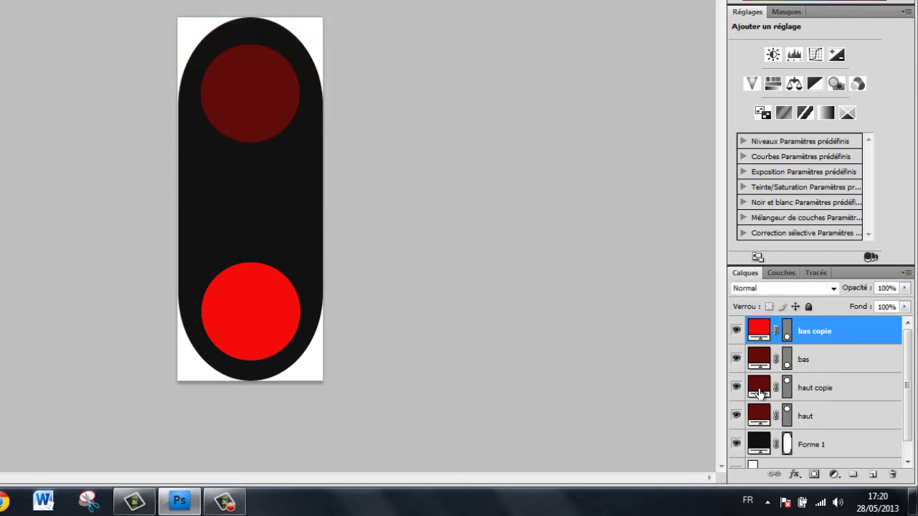
# - Paste the f50b0b hex into haut copie's fill so it turns bright red too
pyautogui.doubleClick(759, 393)
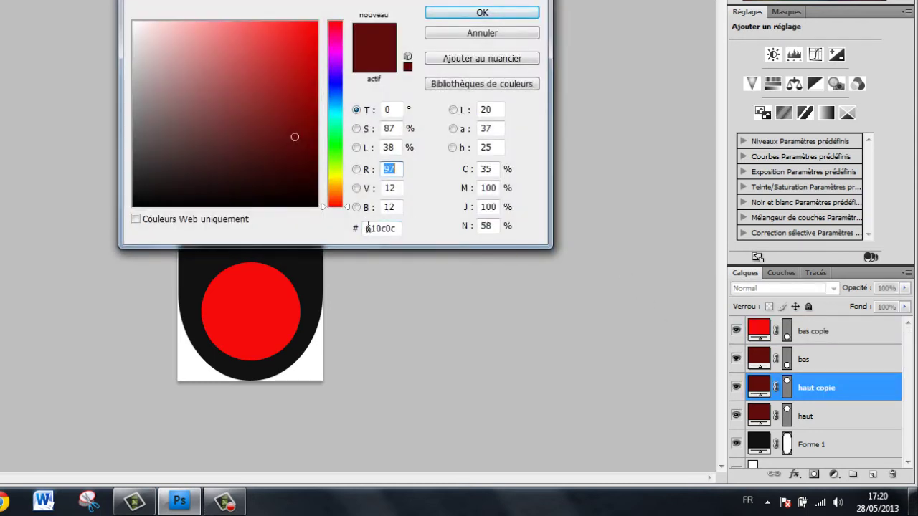
pyautogui.moveTo(368, 228); pyautogui.dragTo(405, 228)
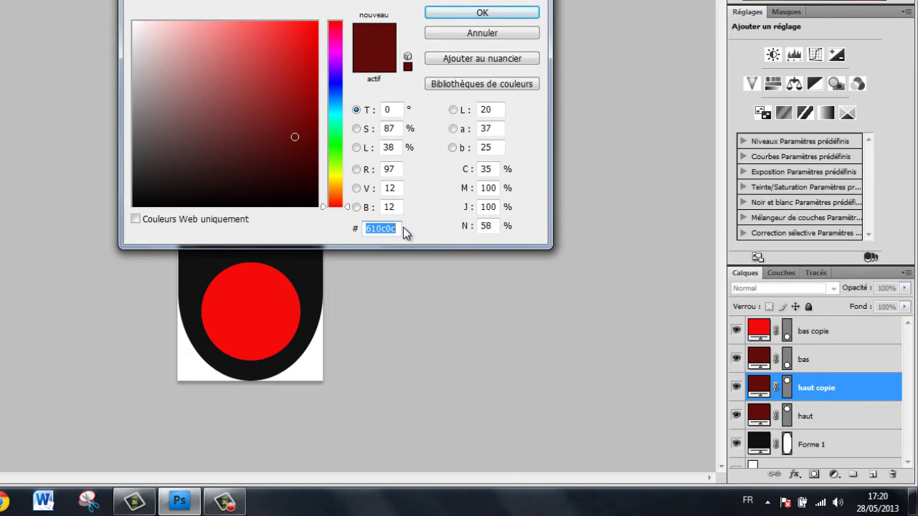
pyautogui.press('BackSpace')
pyautogui.rightClick(377, 228)
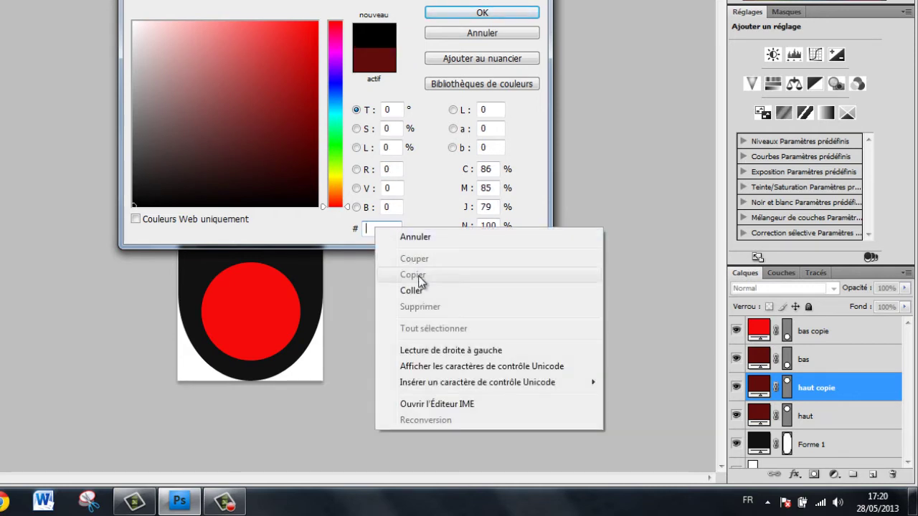
pyautogui.click(428, 291)
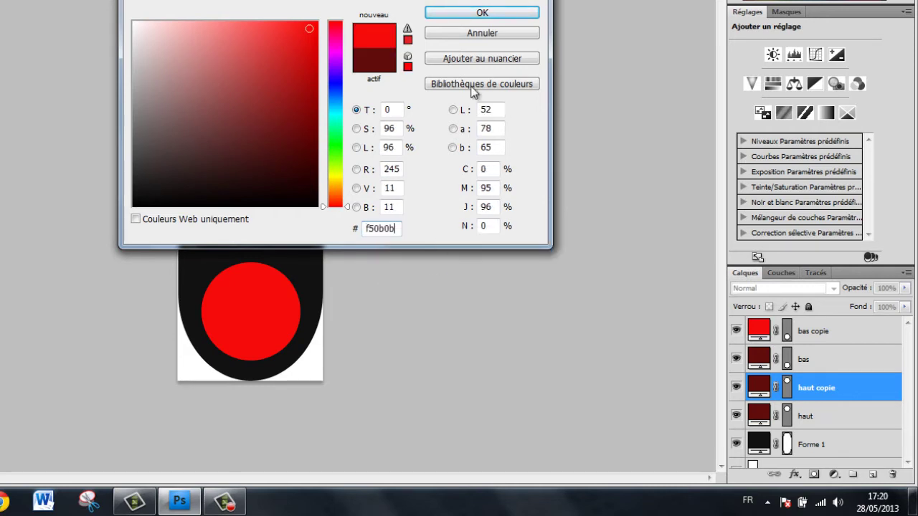
pyautogui.click(477, 12)
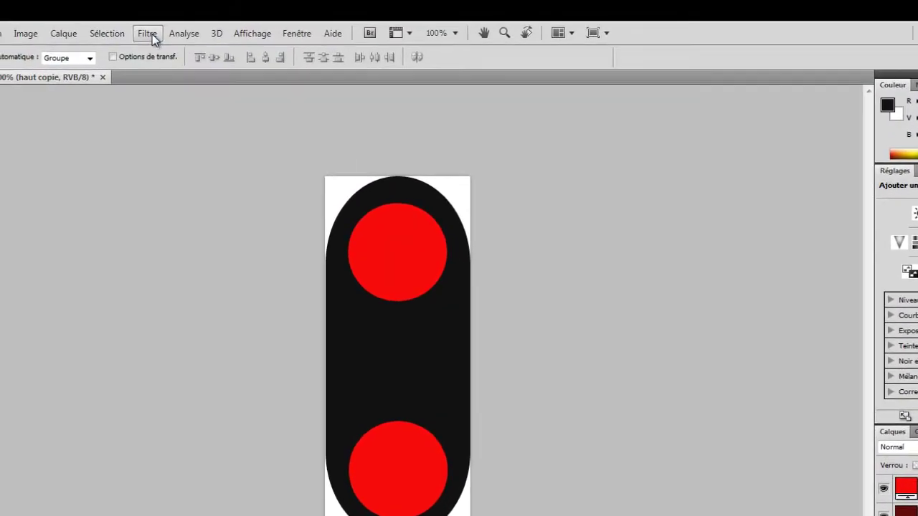
# - Rasterise haut copie and add a 125% brightness Halo flare centred on the top lamp
pyautogui.click(147, 33)
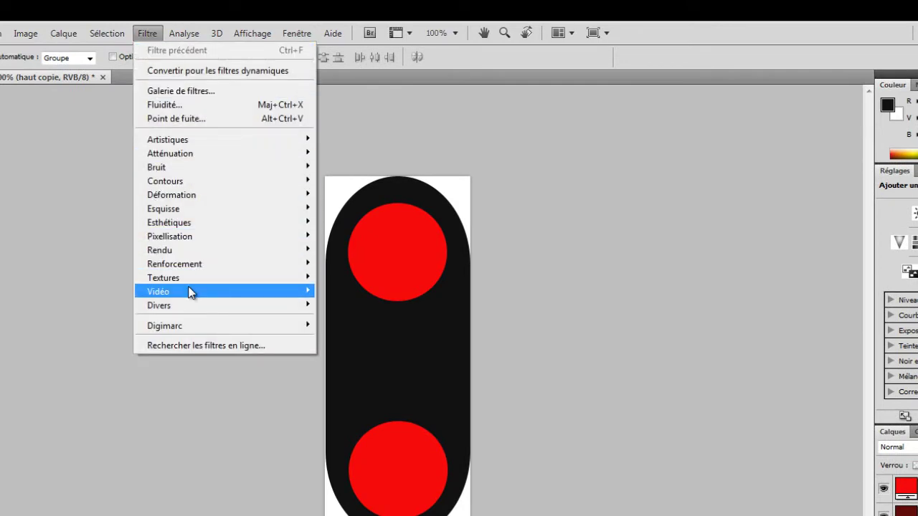
pyautogui.moveTo(159, 251)
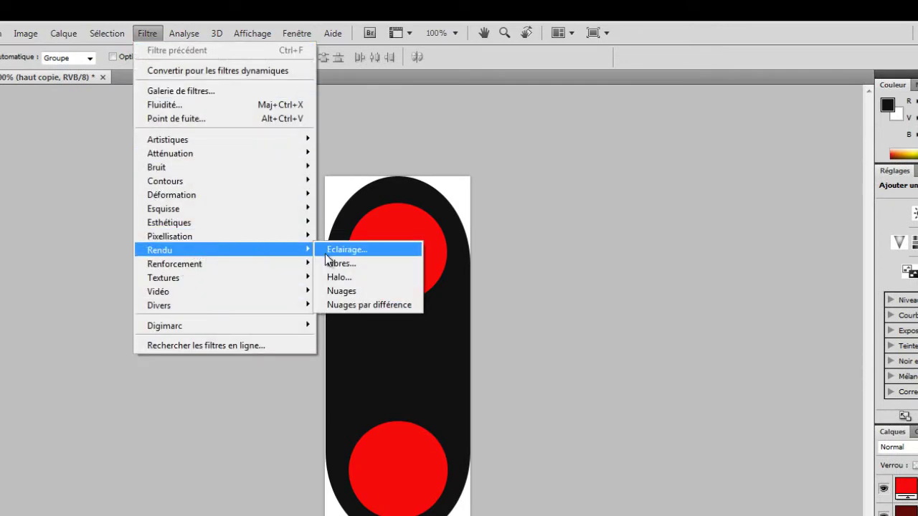
pyautogui.click(361, 277)
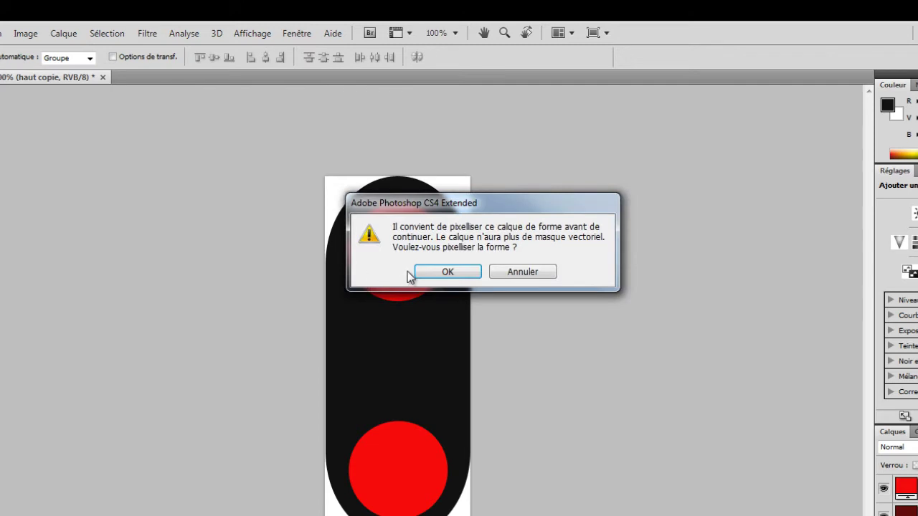
pyautogui.click(437, 271)
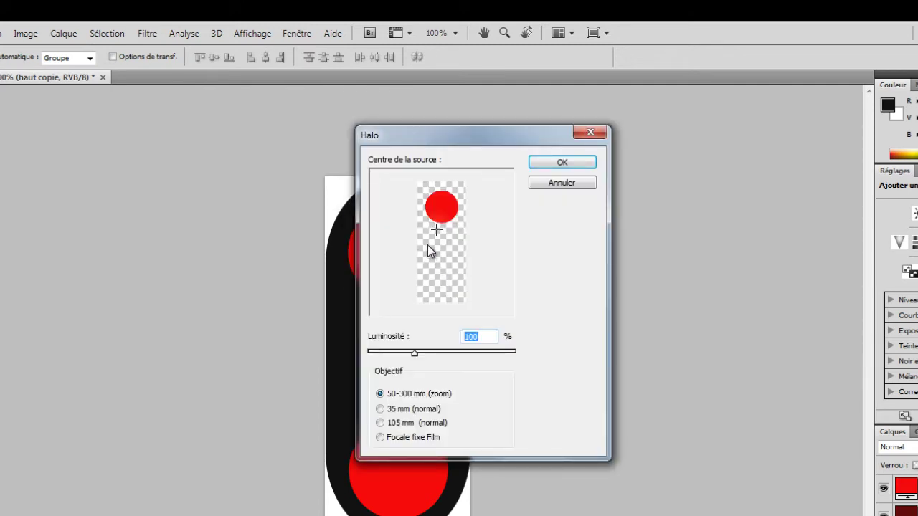
pyautogui.click(442, 207)
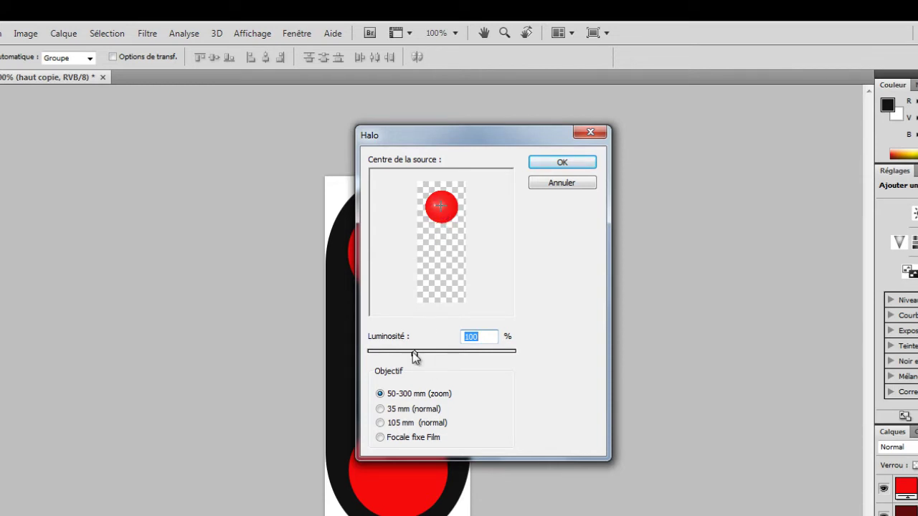
pyautogui.moveTo(414, 356); pyautogui.dragTo(428, 358)
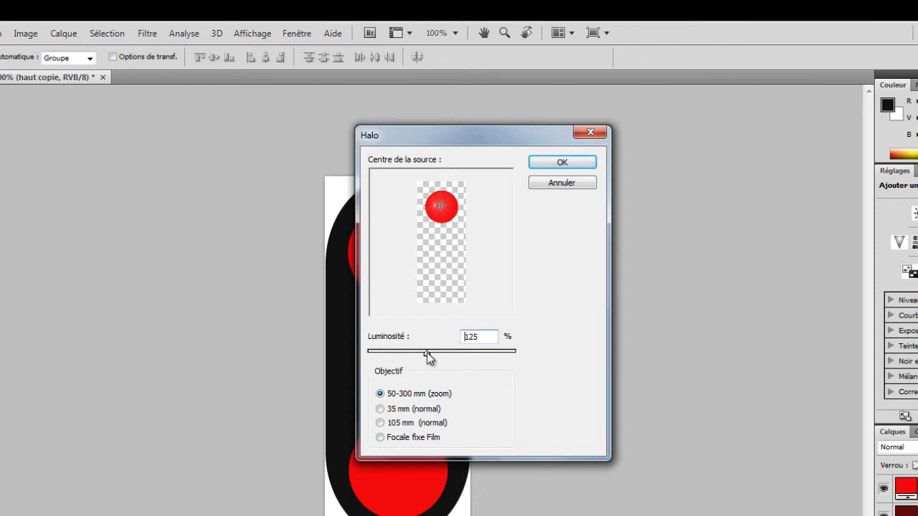
pyautogui.click(559, 162)
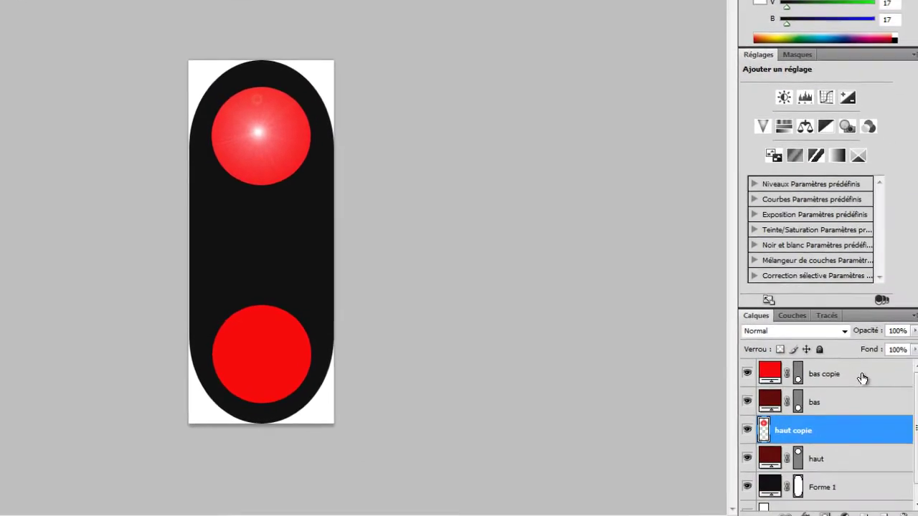
# - Rasterise bas copie and apply the same Halo flare centred on the bottom lamp
pyautogui.click(827, 347)
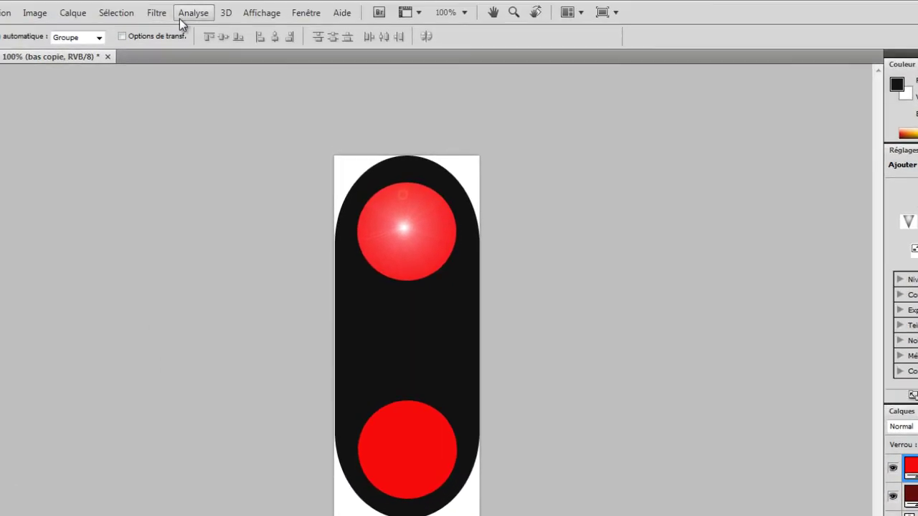
pyautogui.click(159, 13)
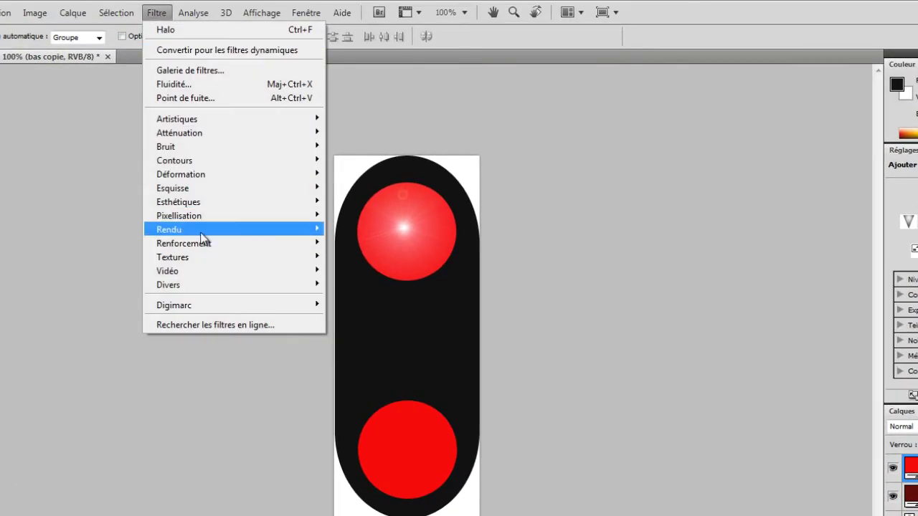
pyautogui.moveTo(169, 229)
pyautogui.click(385, 257)
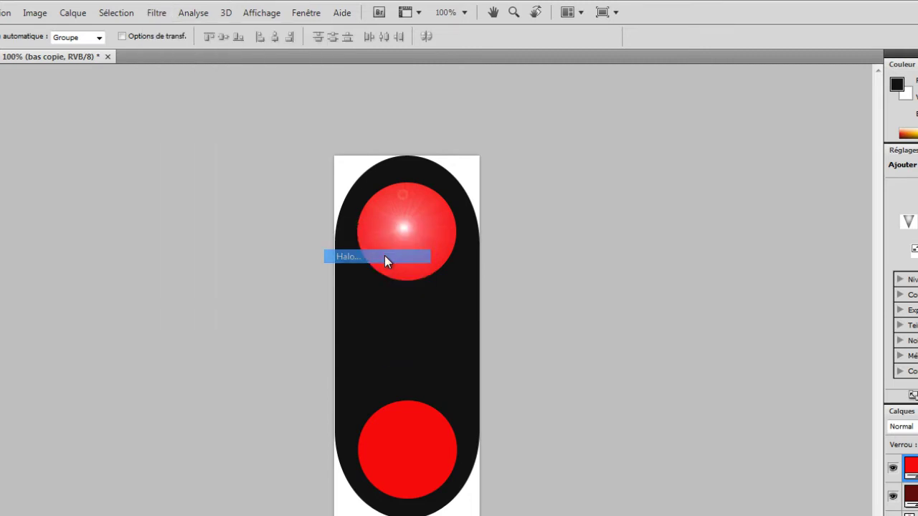
pyautogui.click(463, 254)
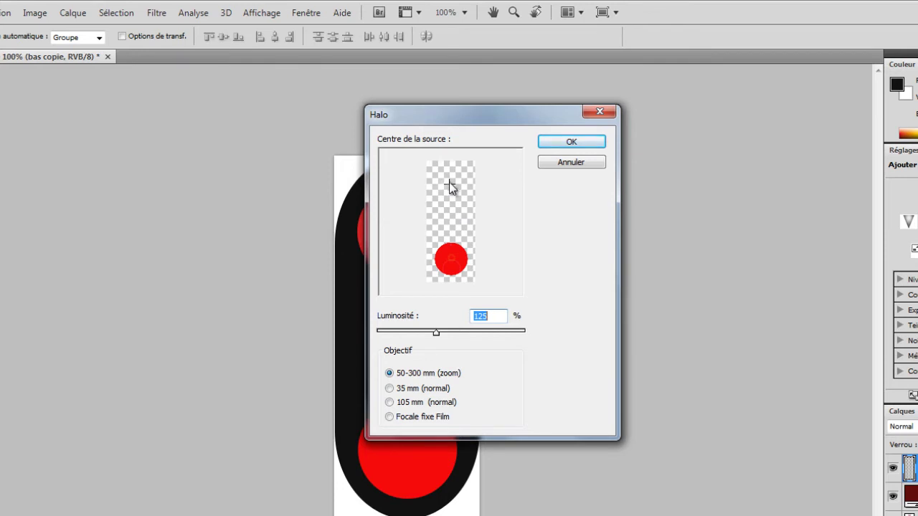
pyautogui.click(451, 261)
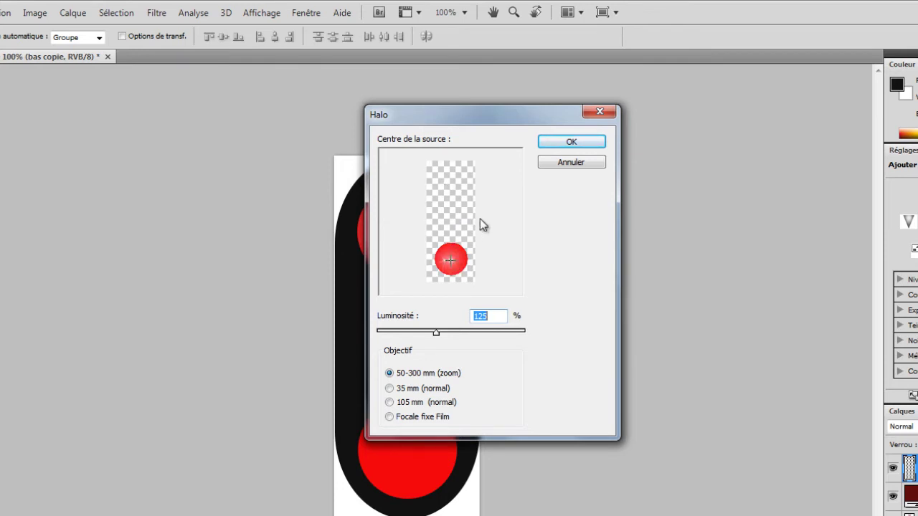
pyautogui.click(559, 143)
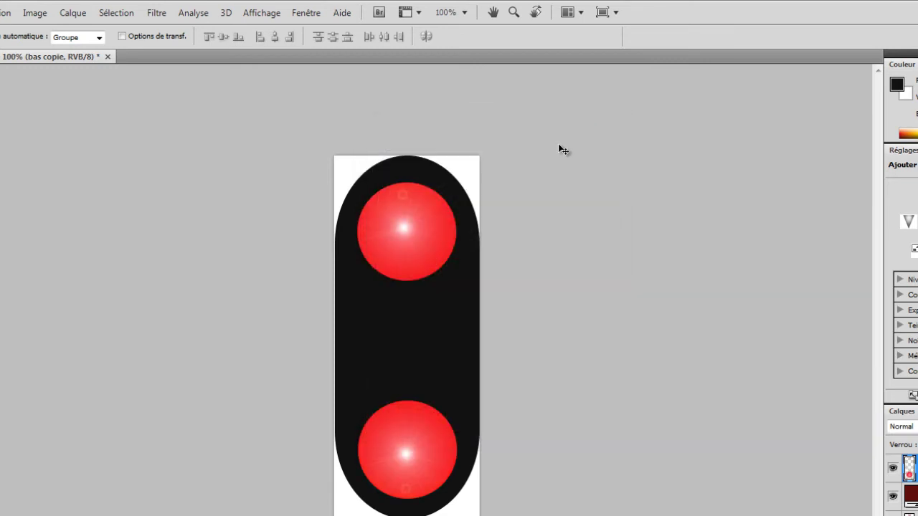
# - Show the Animation panel from the Fenêtre menu, holding one 0 s frame of both glowing lamps
pyautogui.click(258, 14)
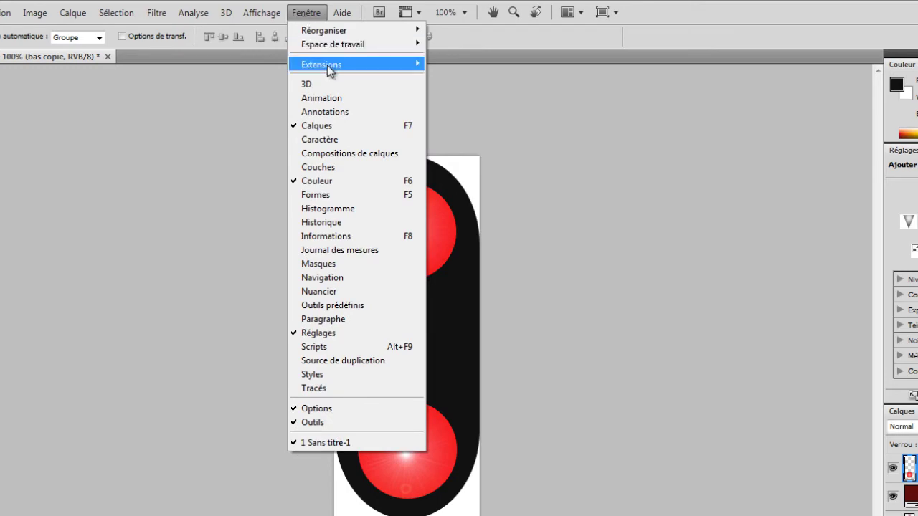
pyautogui.click(327, 98)
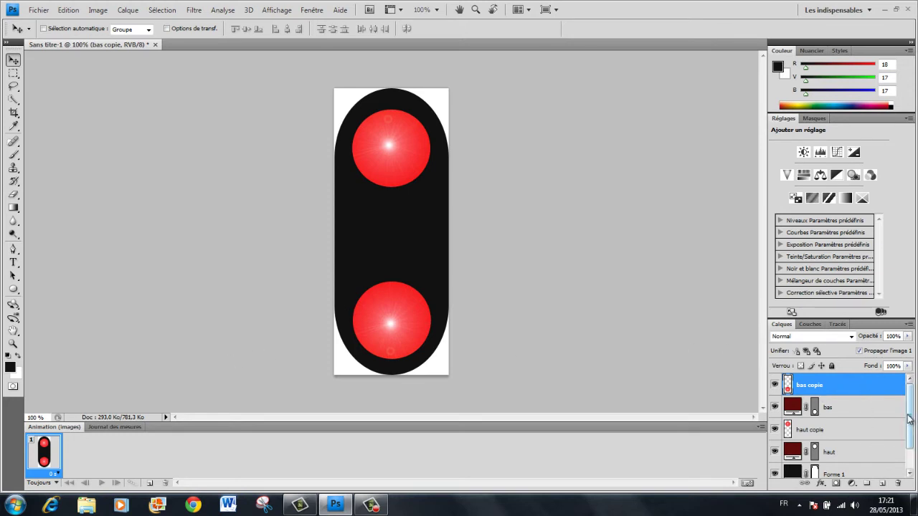
pyautogui.scroll(-2, 910, 420)
pyautogui.scroll(2, 910, 419)
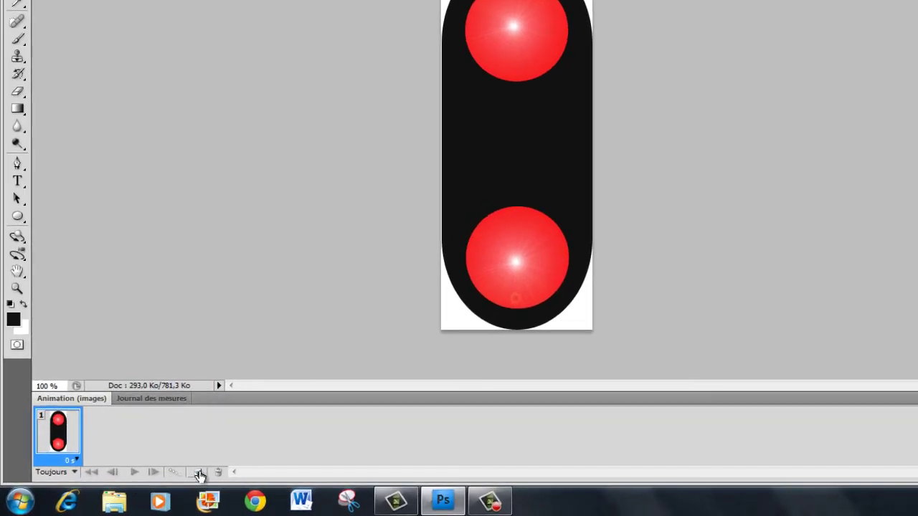
# - Add two more frames, hiding the bright bottom lamp in frame 1 and dimming the top lamp in frame 2
pyautogui.click(200, 472)
pyautogui.click(199, 472)
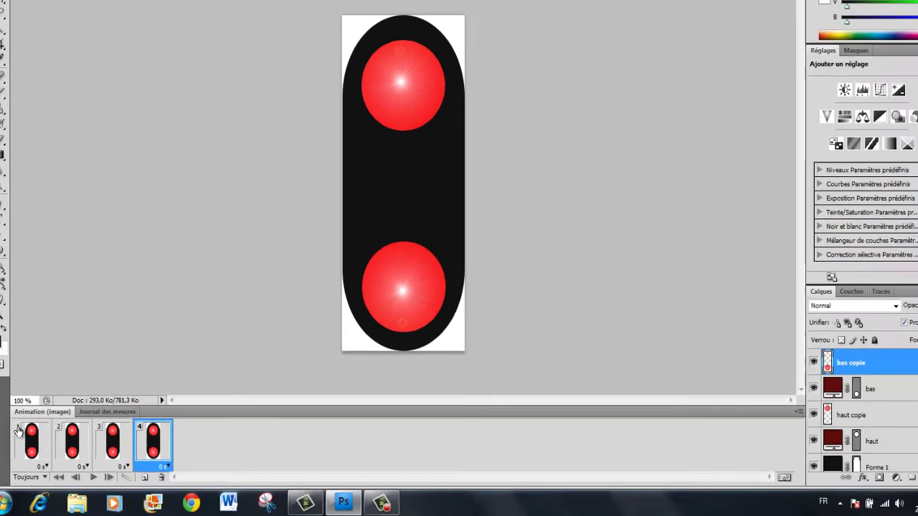
pyautogui.click(19, 430)
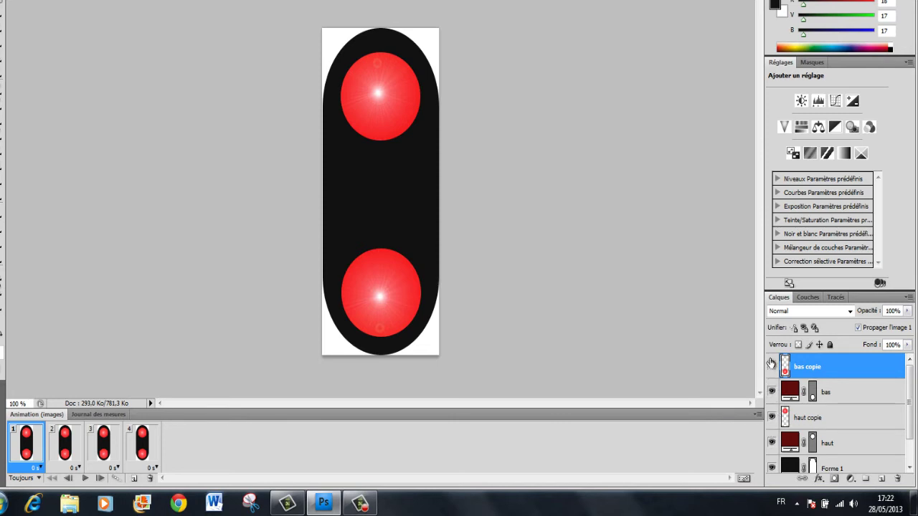
pyautogui.click(773, 366)
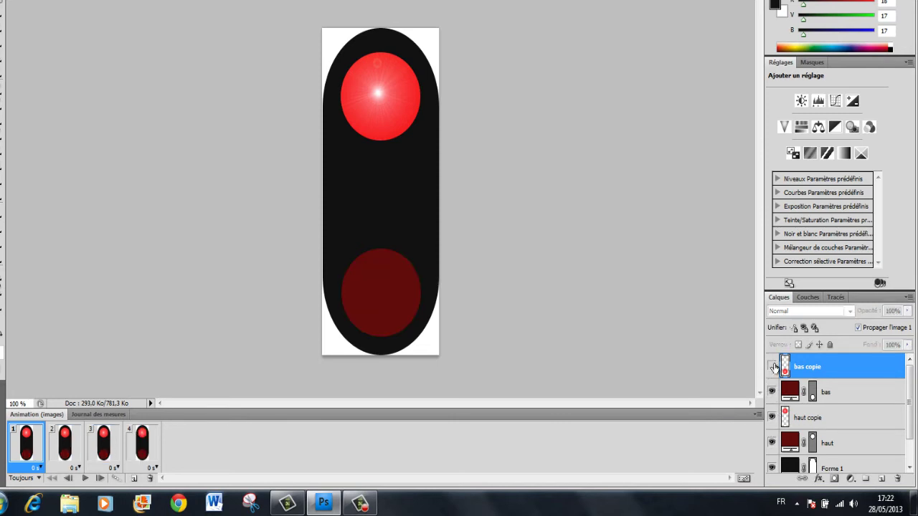
pyautogui.click(54, 433)
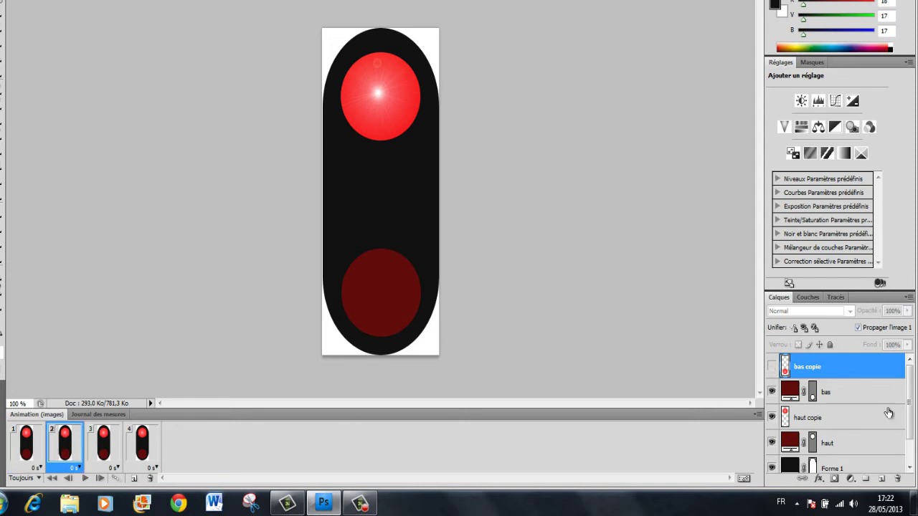
pyautogui.click(772, 418)
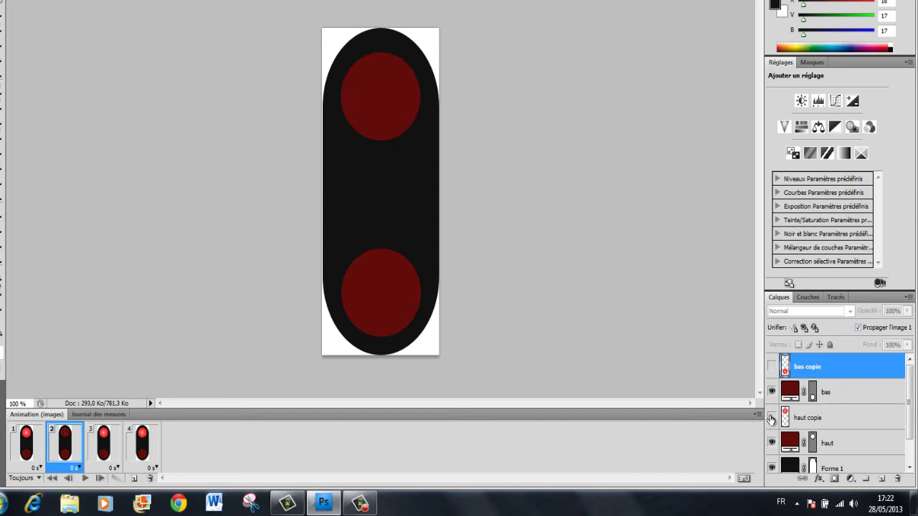
# - Toggle 'bas copie' and 'haut copie' so frame 3 lights only the bottom lamp and frame 4 is dark
pyautogui.click(94, 434)
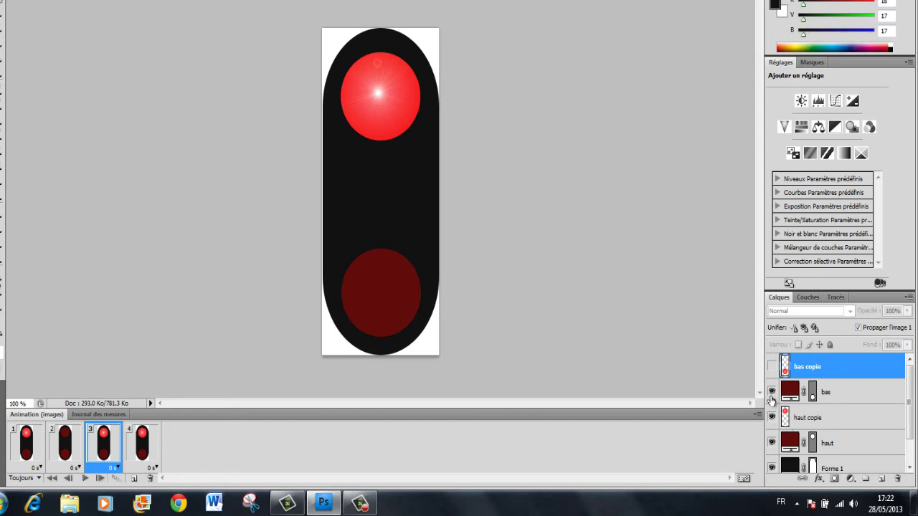
pyautogui.click(773, 366)
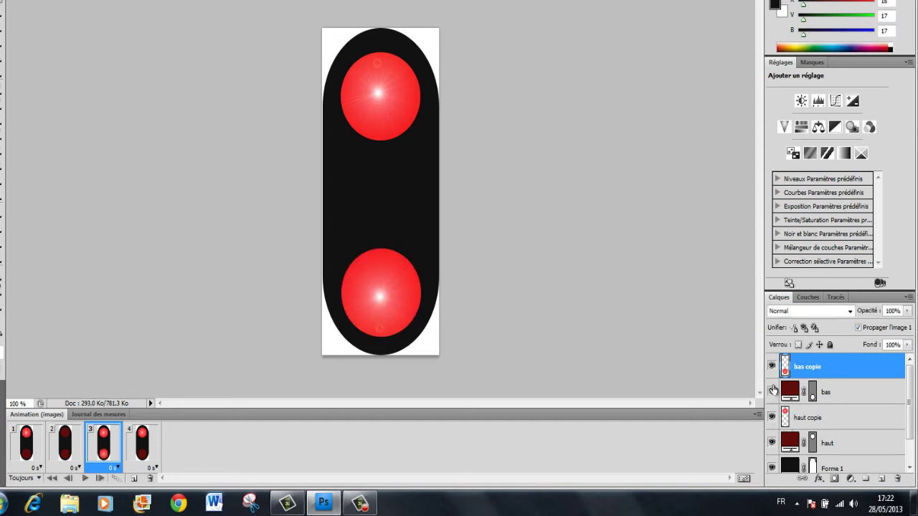
pyautogui.click(772, 417)
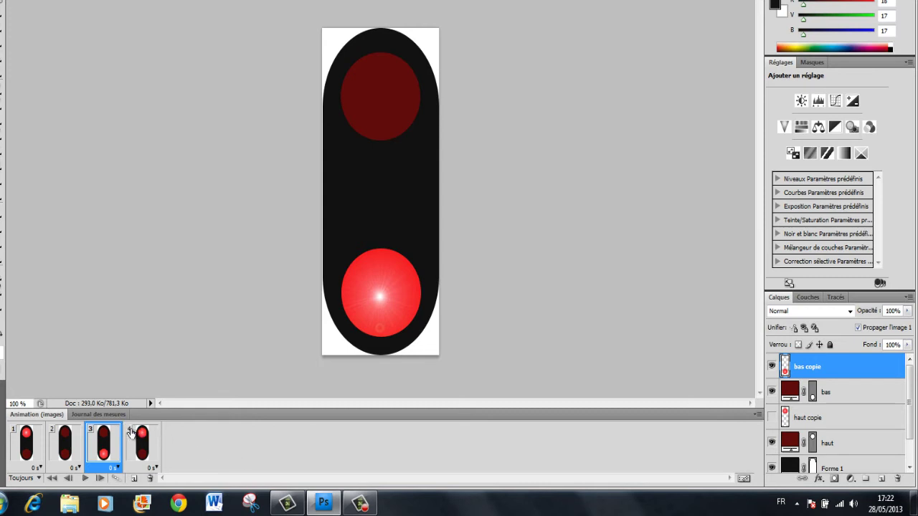
pyautogui.click(130, 431)
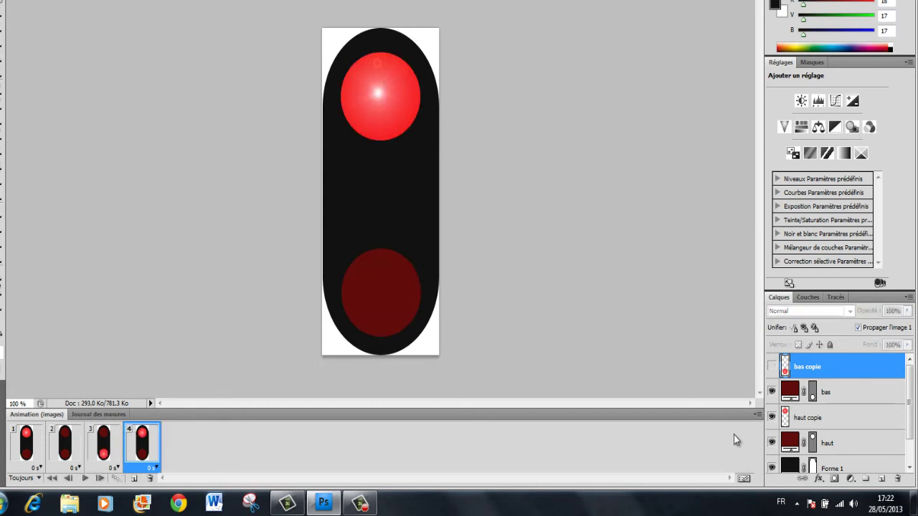
pyautogui.click(773, 418)
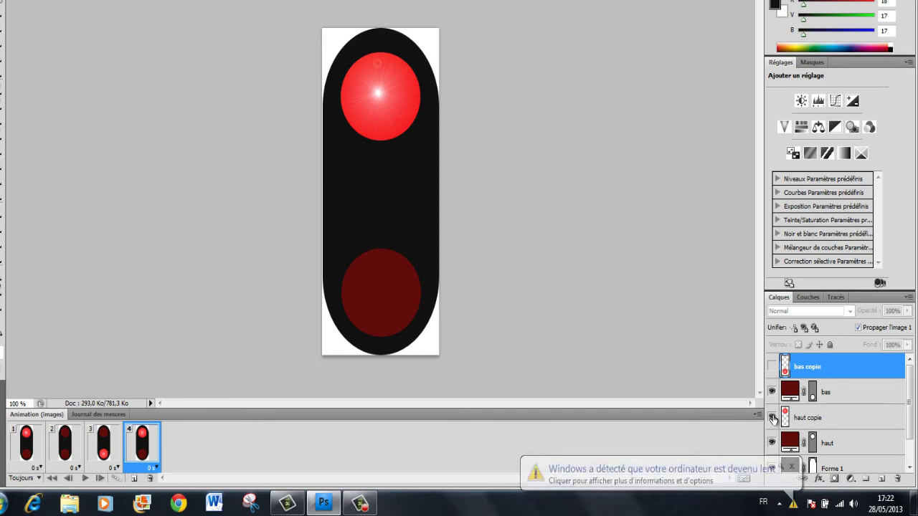
pyautogui.click(772, 417)
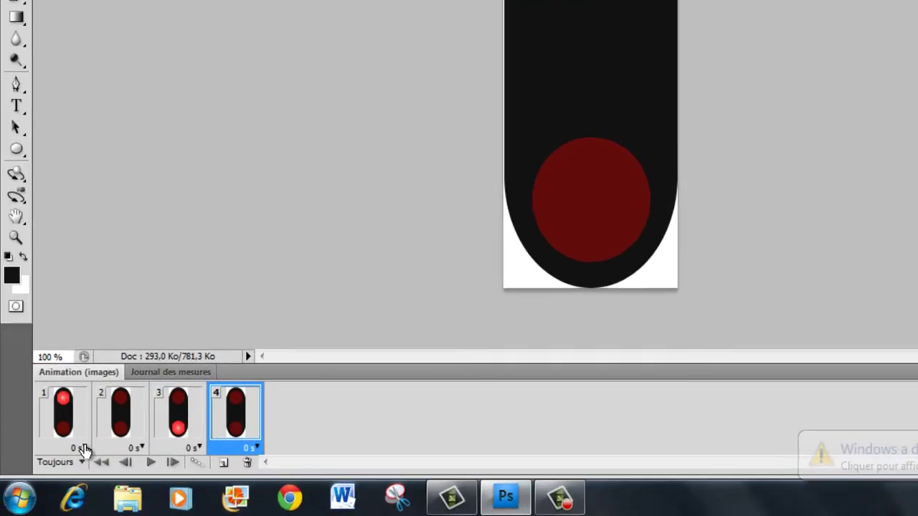
# - Give the four frames delays of 0,1, 0,2, 0,2 and 0,1 seconds
pyautogui.click(56, 461)
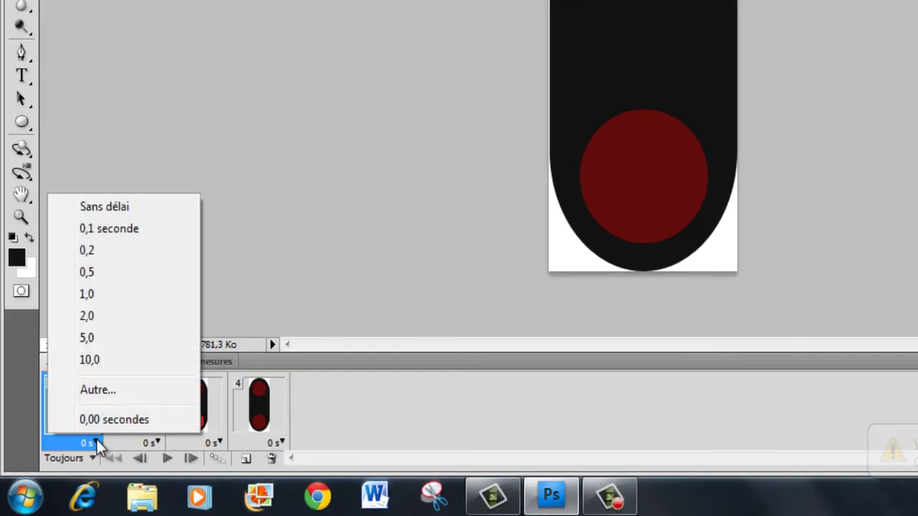
pyautogui.click(119, 234)
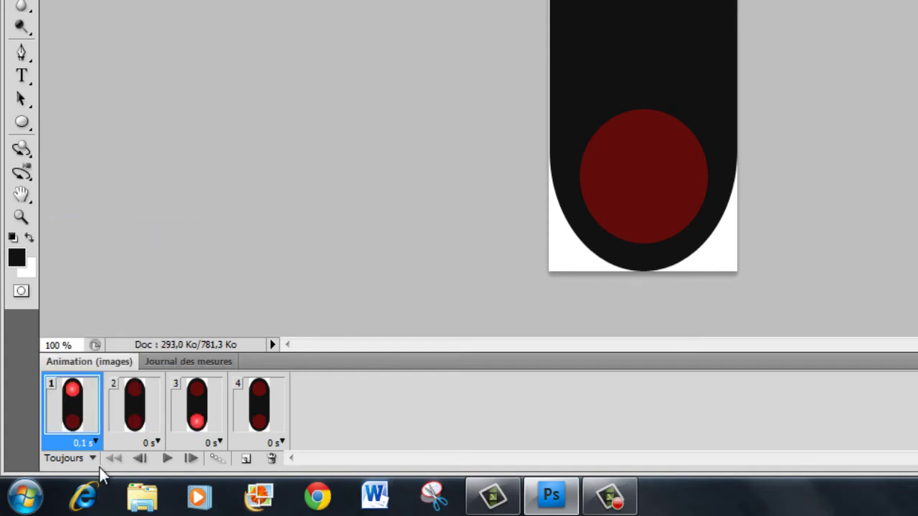
pyautogui.click(154, 441)
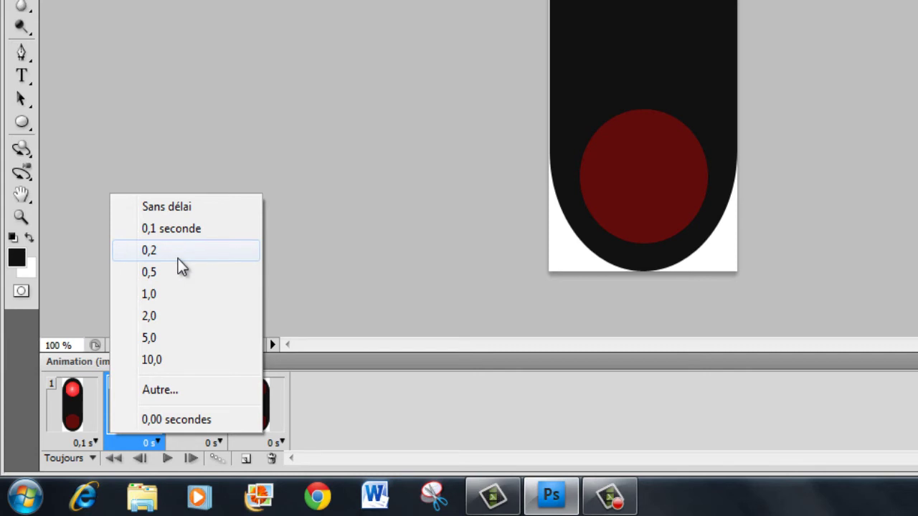
pyautogui.click(151, 251)
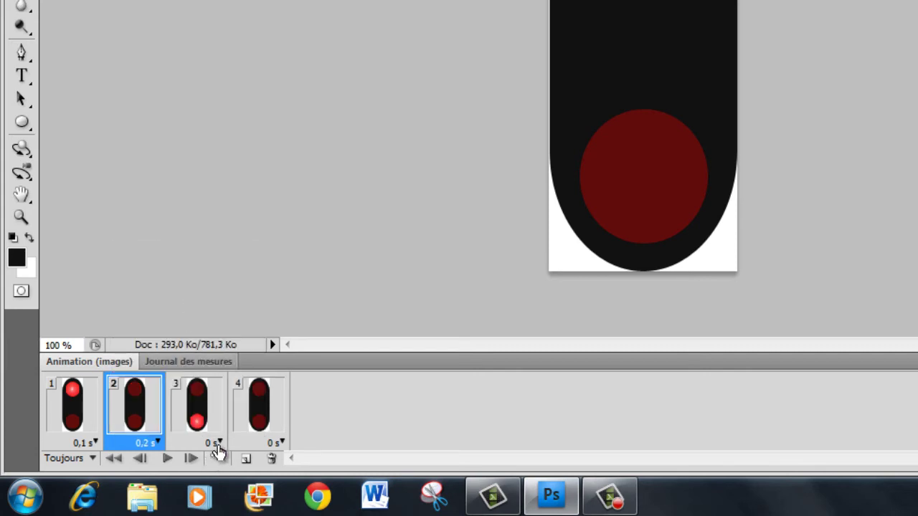
pyautogui.click(219, 443)
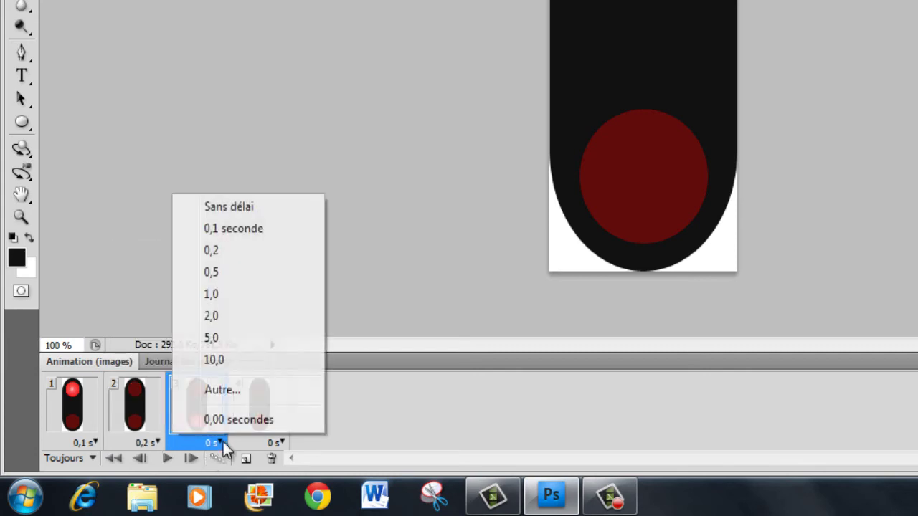
pyautogui.click(231, 248)
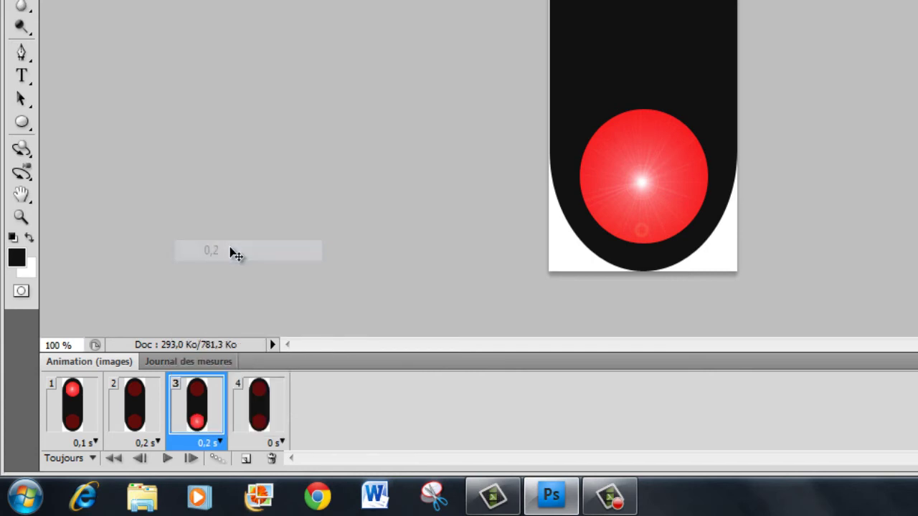
pyautogui.click(284, 443)
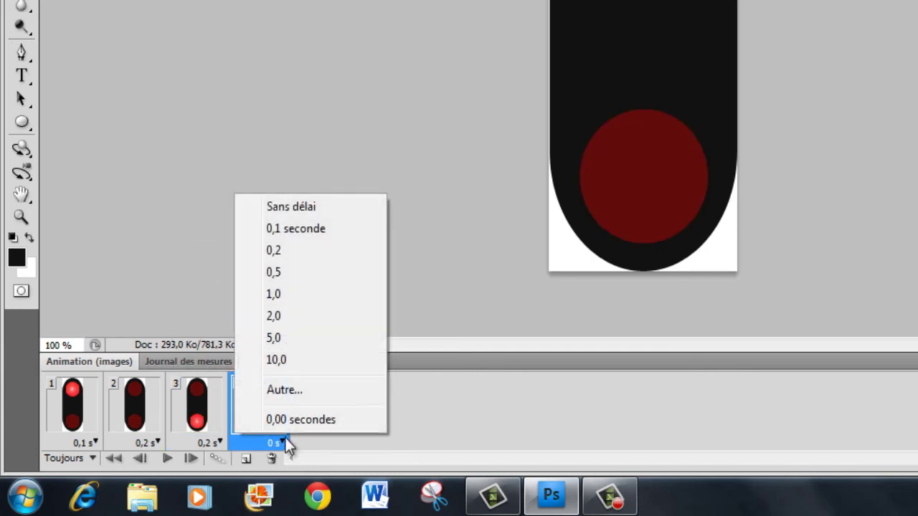
pyautogui.click(292, 231)
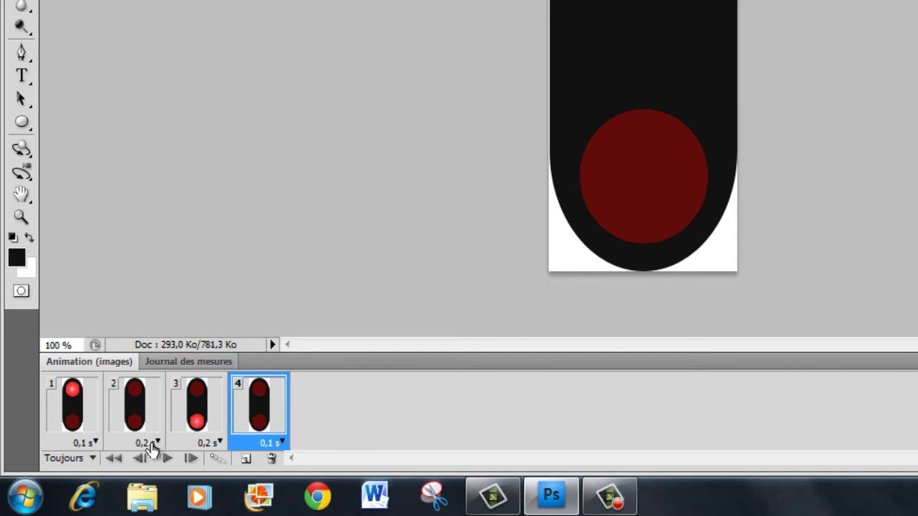
# - Change frame 2's delay to 0,1 s and frame 1's to 0,2 s, then preview the animation
pyautogui.click(156, 443)
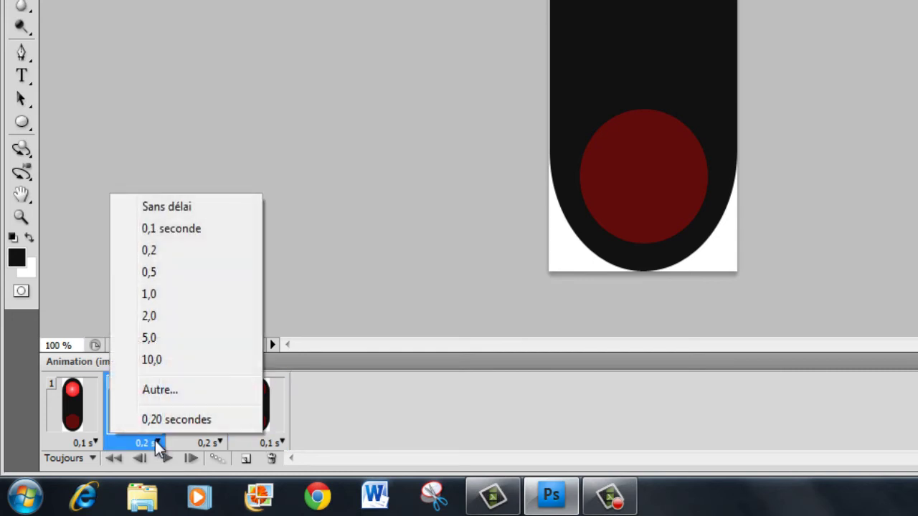
pyautogui.click(182, 230)
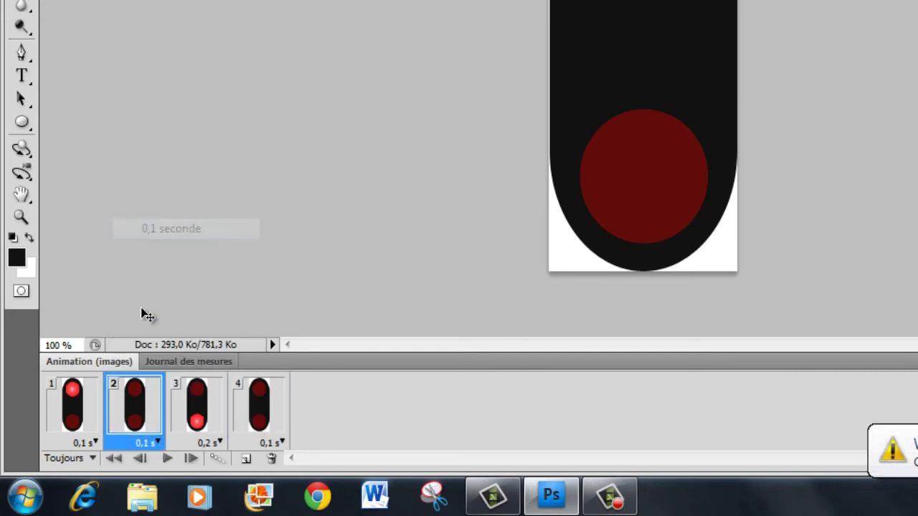
pyautogui.click(94, 443)
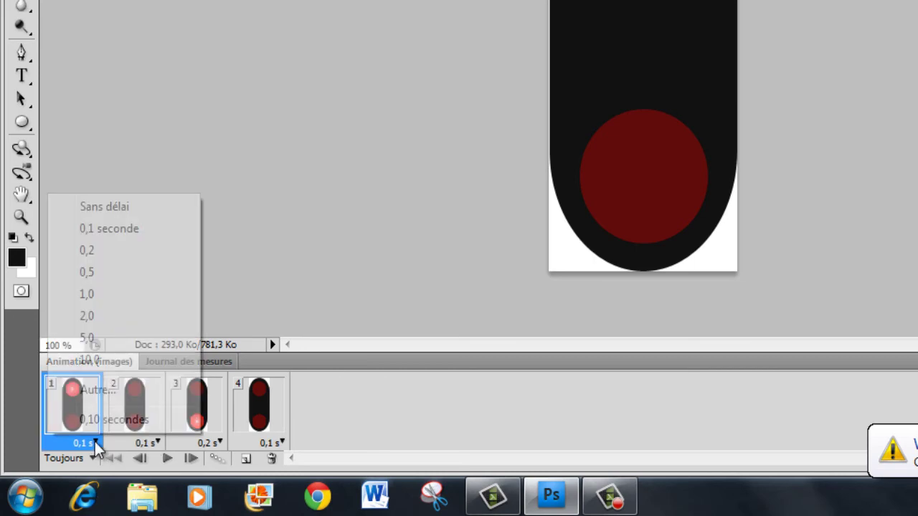
pyautogui.click(119, 252)
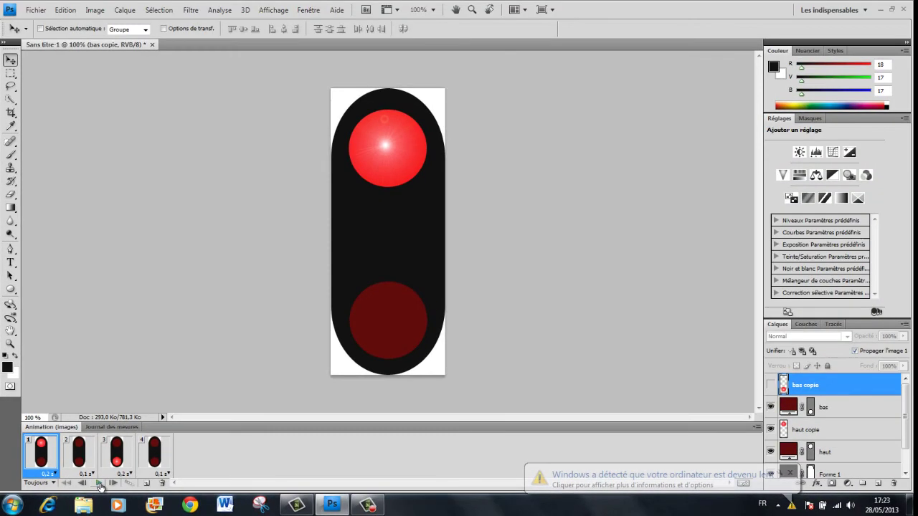
pyautogui.click(99, 485)
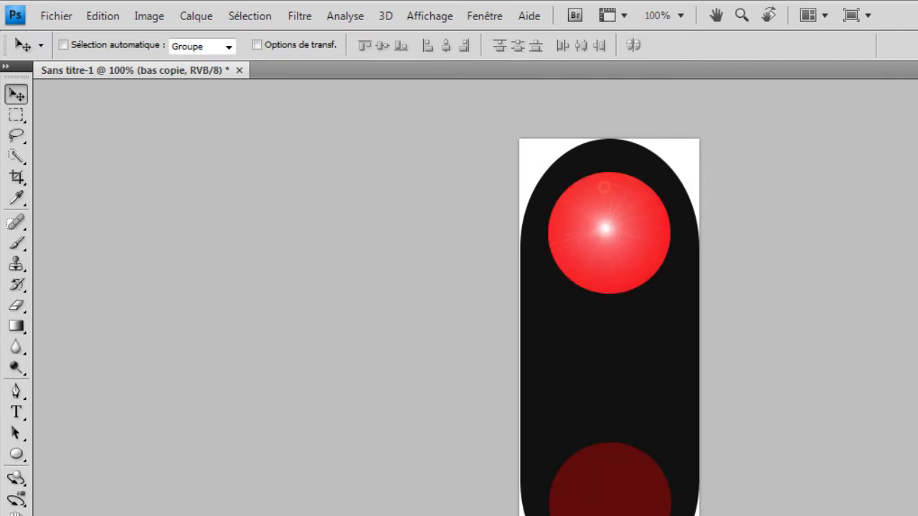
# - Export through Save for Web & Devices as a GIF with looping set to Toujours
pyautogui.click(50, 18)
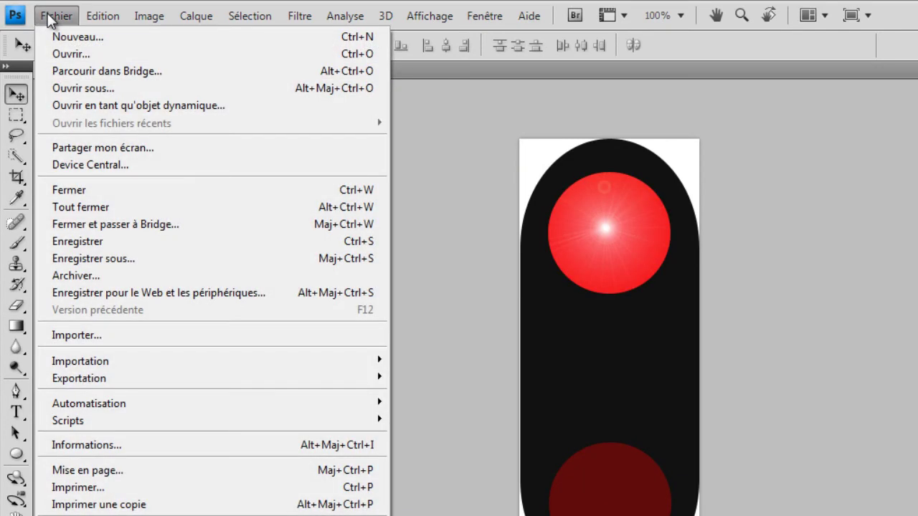
pyautogui.click(152, 296)
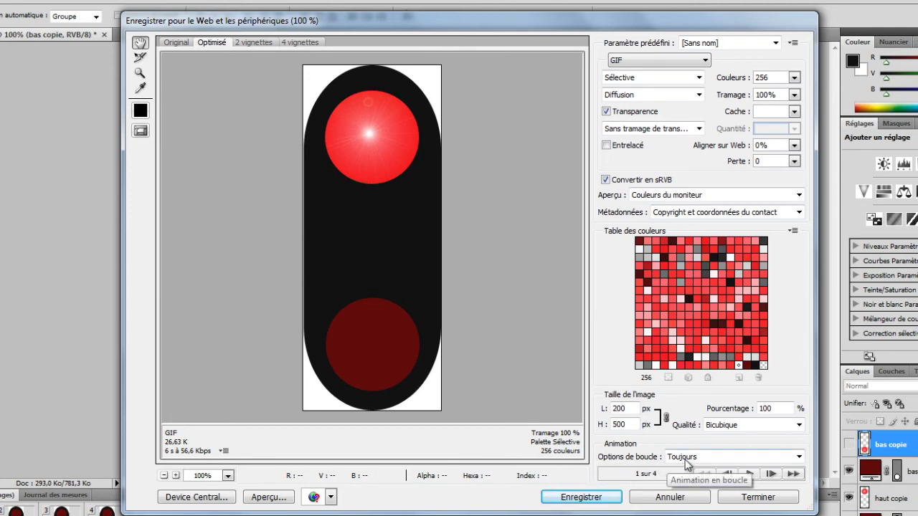
pyautogui.click(659, 62)
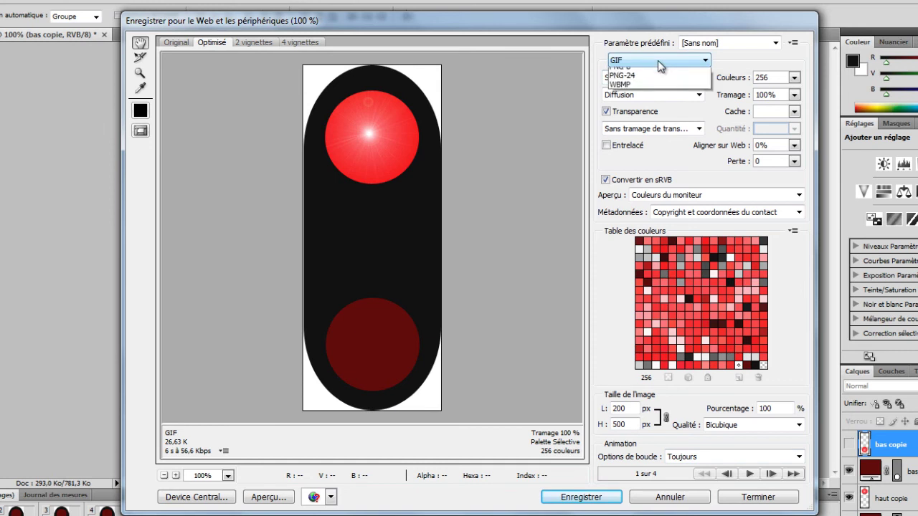
pyautogui.click(657, 60)
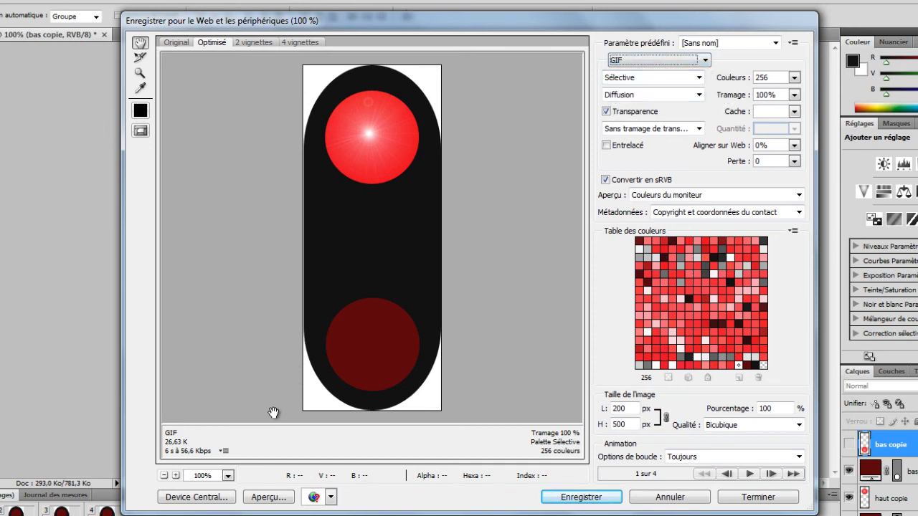
pyautogui.click(568, 497)
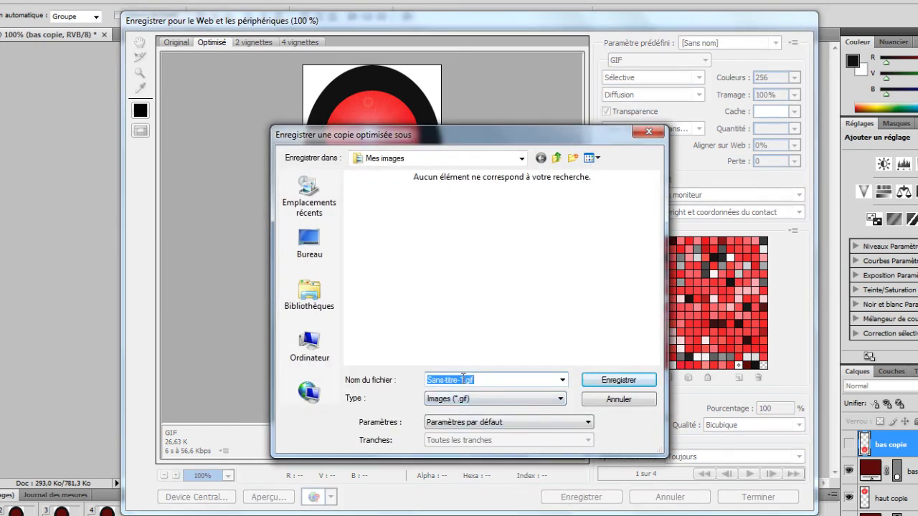
# - Save the animated GIF as 'feu' in the Images library
pyautogui.click(311, 302)
pyautogui.doubleClick(559, 190)
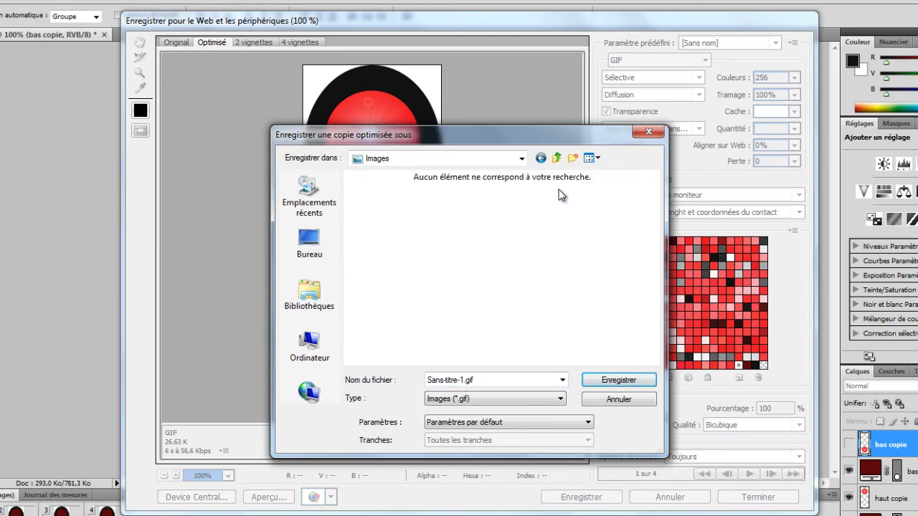
pyautogui.doubleClick(464, 381)
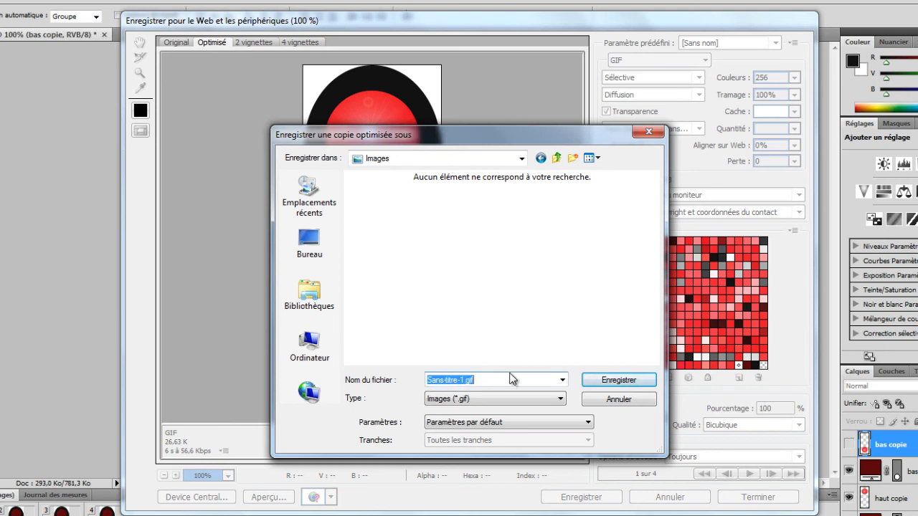
pyautogui.press('BackSpace')
pyautogui.click(638, 381)
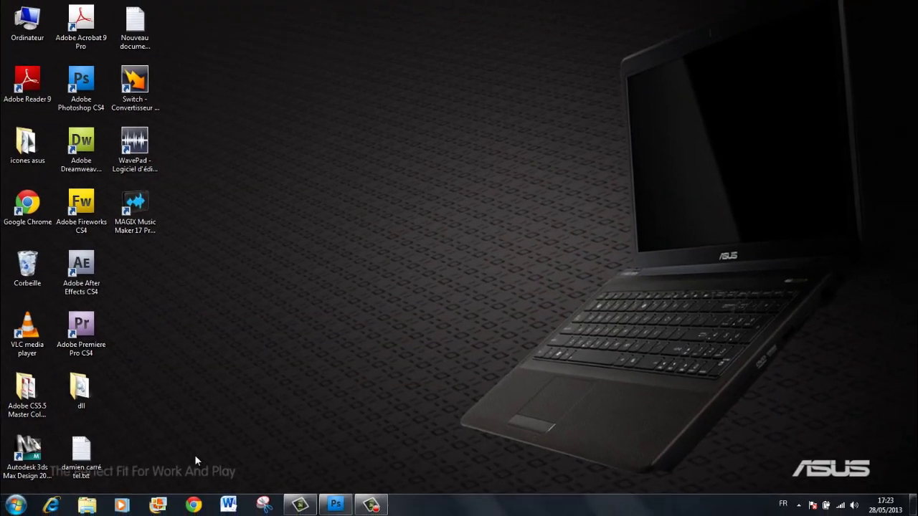
# - Open feu.gif from the Images library in Explorer using the right-click Ouvrir command
pyautogui.click(94, 506)
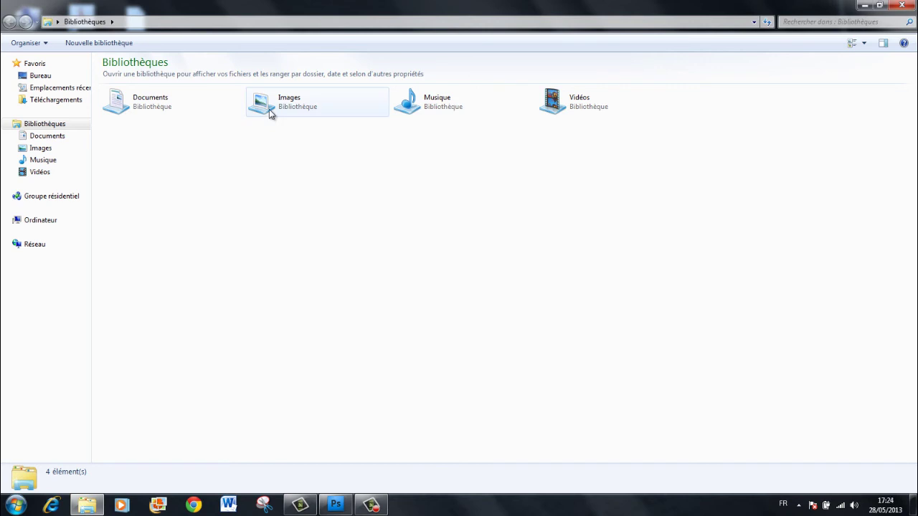
pyautogui.click(271, 113)
pyautogui.doubleClick(269, 111)
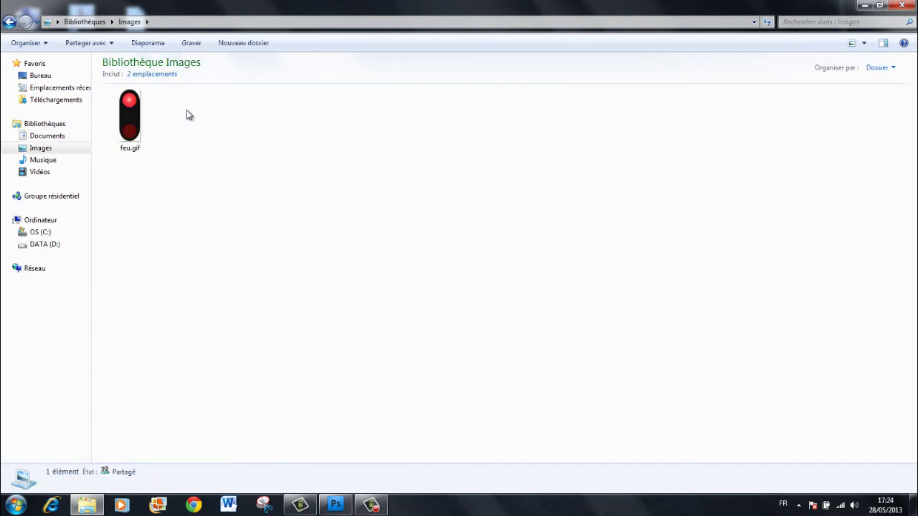
pyautogui.doubleClick(130, 112)
pyautogui.rightClick(130, 116)
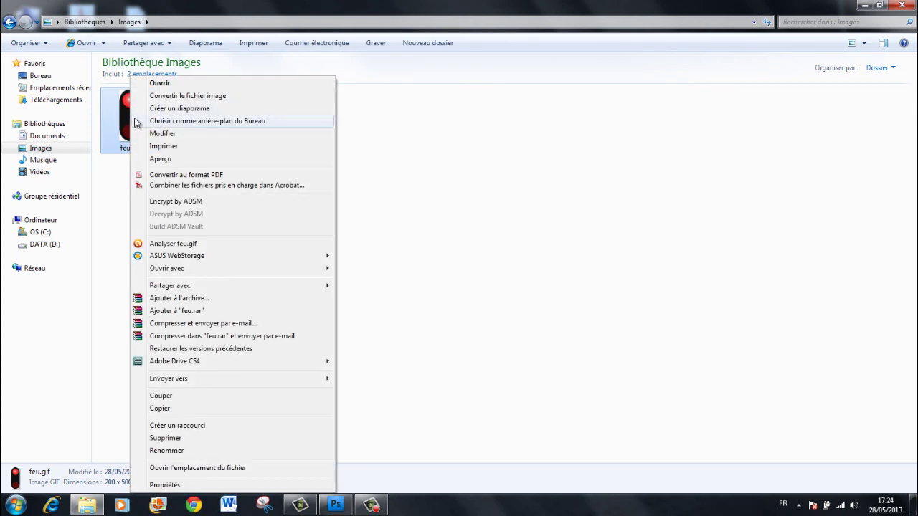
pyautogui.click(160, 83)
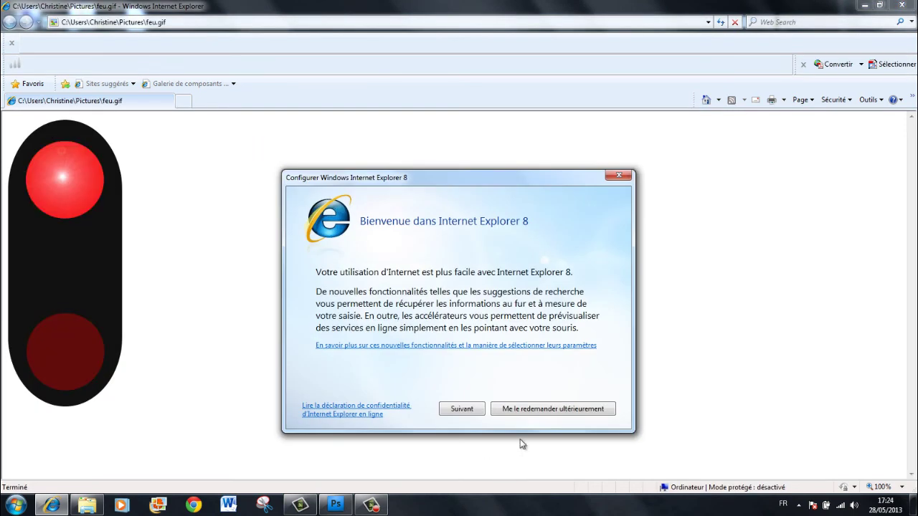
# - Postpone the IE8 welcome setup, watch the blinking lamps, then close the browser
pyautogui.click(542, 411)
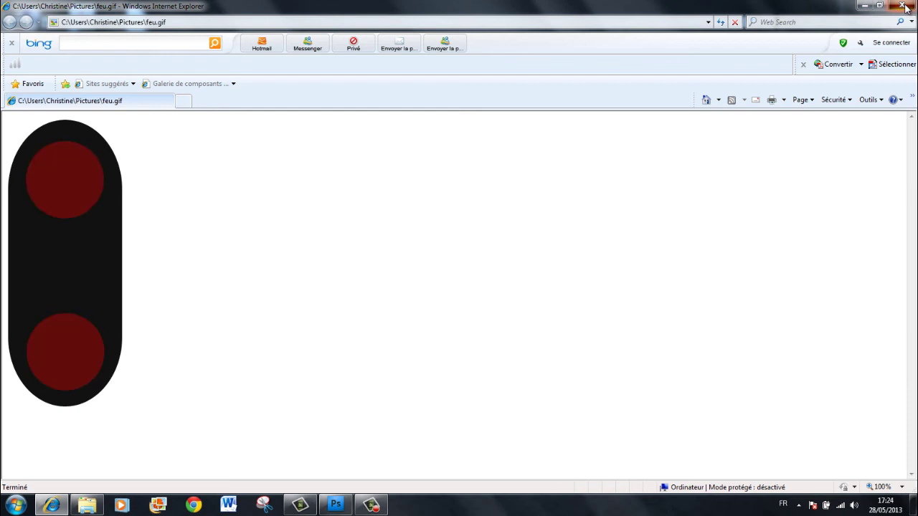
pyautogui.click(903, 5)
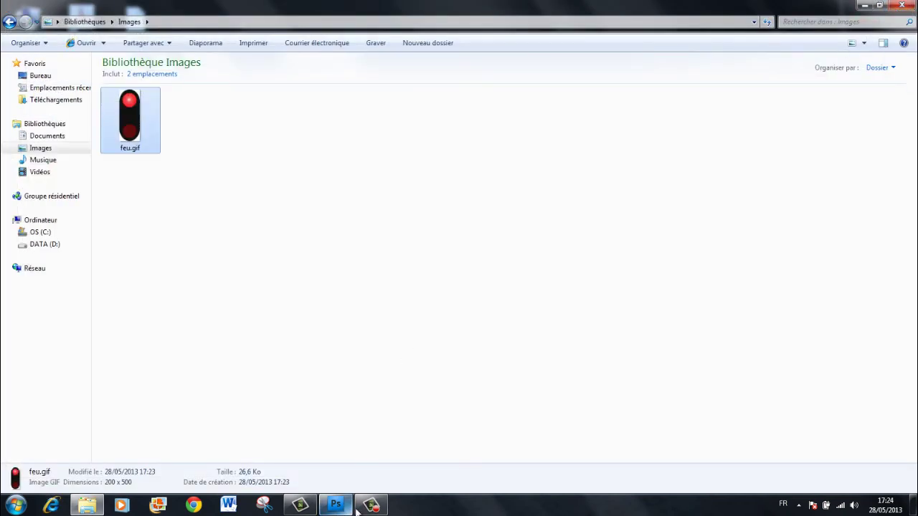